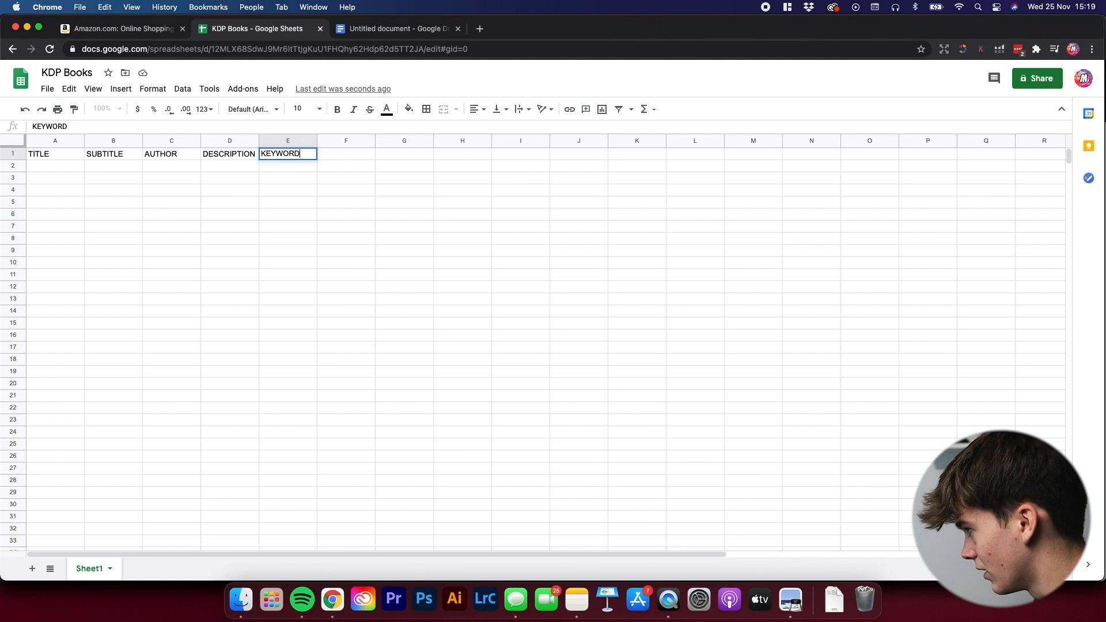
Step: Add the column headings KEYWORD 2, KEYWORD 3 and KEYWORD 4 in cells F1 to H1
{"action": "left_click", "coordinate": [365, 156]}
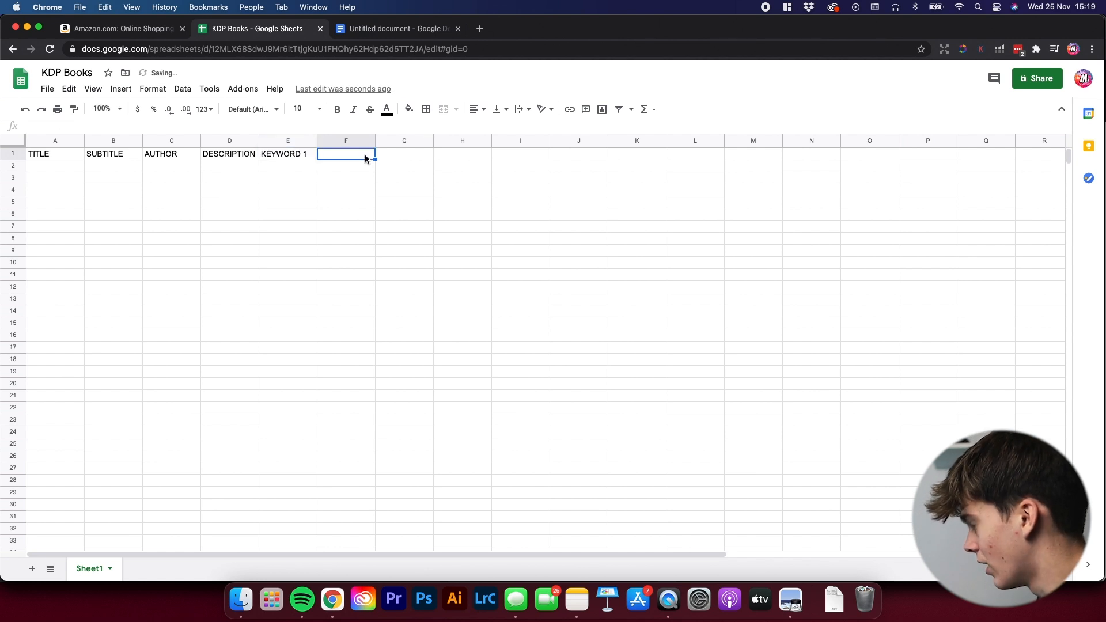
{"action": "type", "text": "KEYWORD 2"}
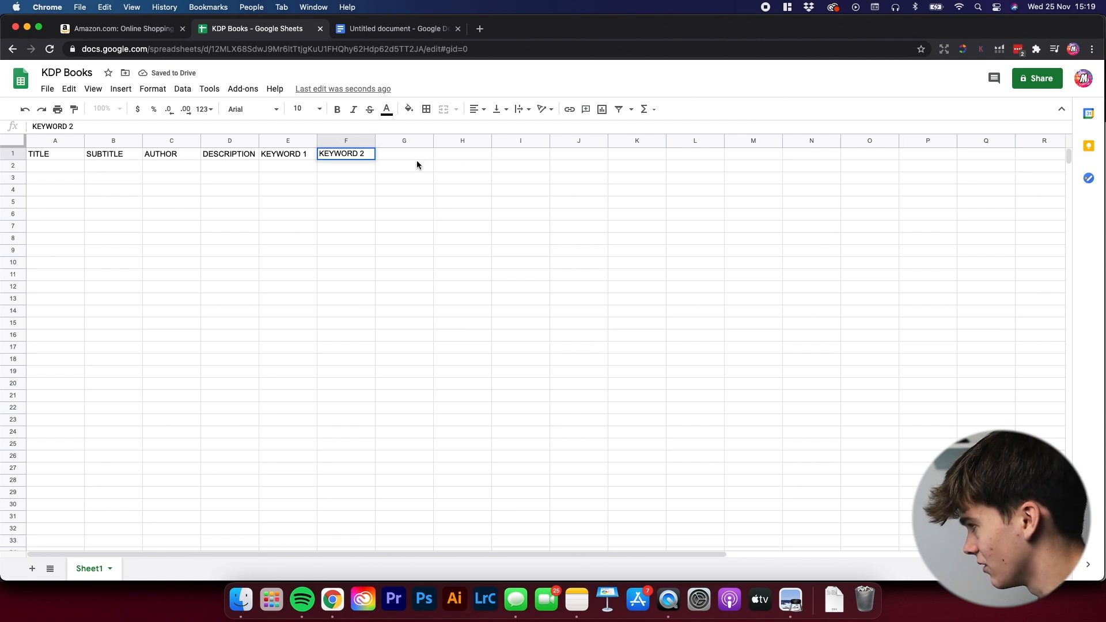
{"action": "left_click", "coordinate": [399, 155]}
{"action": "type", "text": "KEYWORD 3"}
{"action": "key", "text": "Tab"}
{"action": "type", "text": "KEYWORD 4"}
Step: Add the headings KEYWORD 5, KEYWORD 6 and KEYWORD 7 in cells I1 to K1 and PRICE in L1
{"action": "key", "text": "Tab"}
{"action": "type", "text": "KEYWOR"}
{"action": "key", "text": "Tab"}
{"action": "type", "text": "KEYWORD 6"}
{"action": "left_click", "coordinate": [638, 154]}
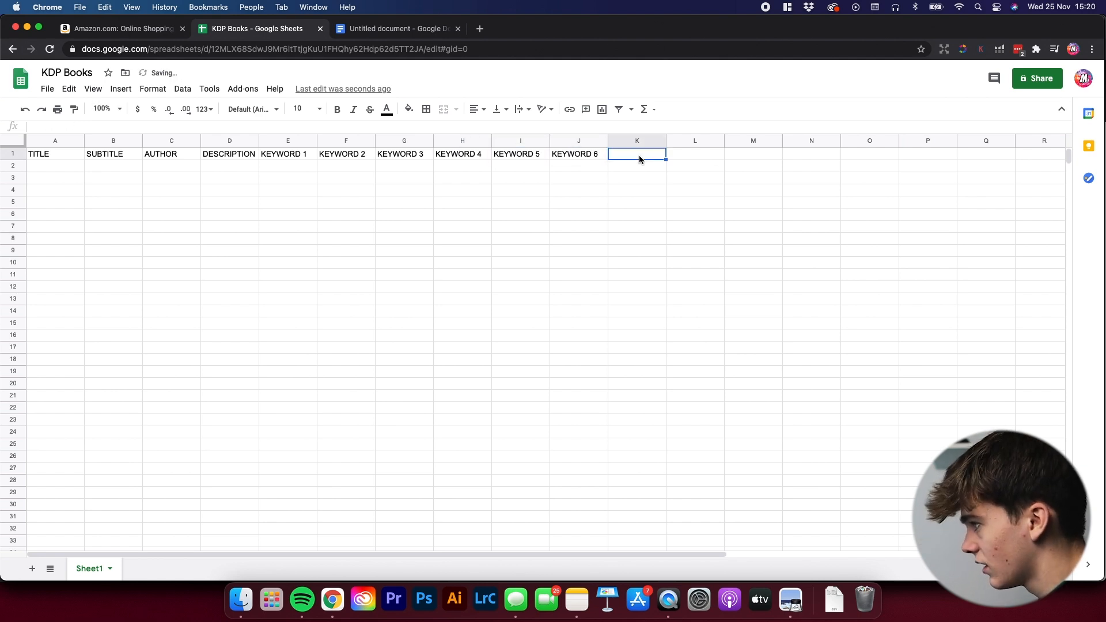
{"action": "type", "text": "KEYWORD 7"}
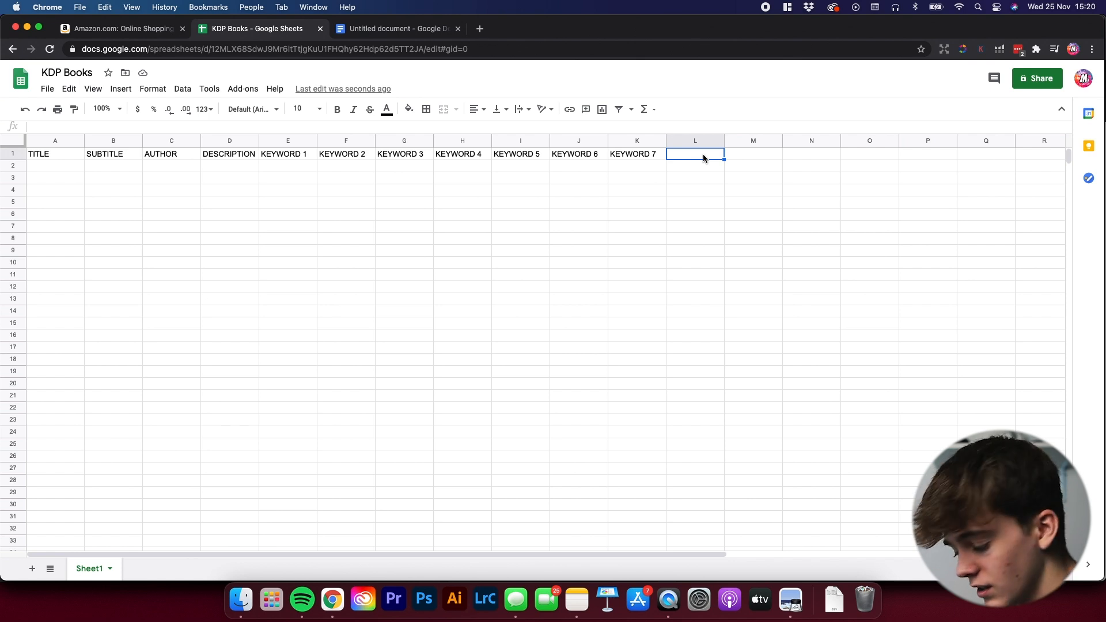
{"action": "type", "text": "PRICE"}
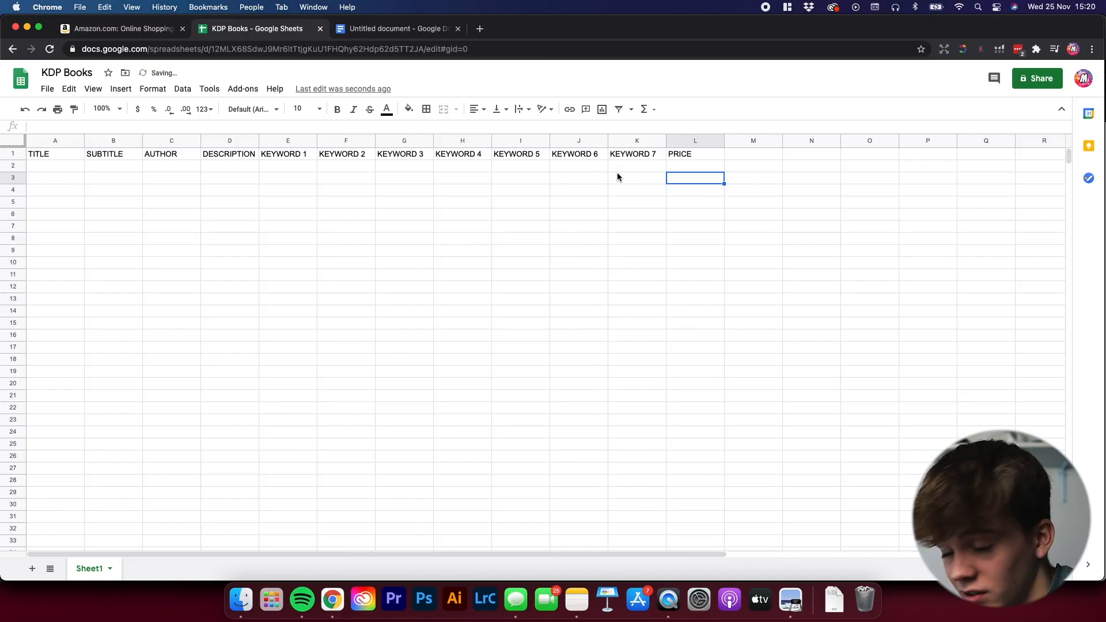
{"action": "left_click", "coordinate": [53, 157]}
{"action": "left_click", "coordinate": [131, 156]}
{"action": "left_click", "coordinate": [181, 156]}
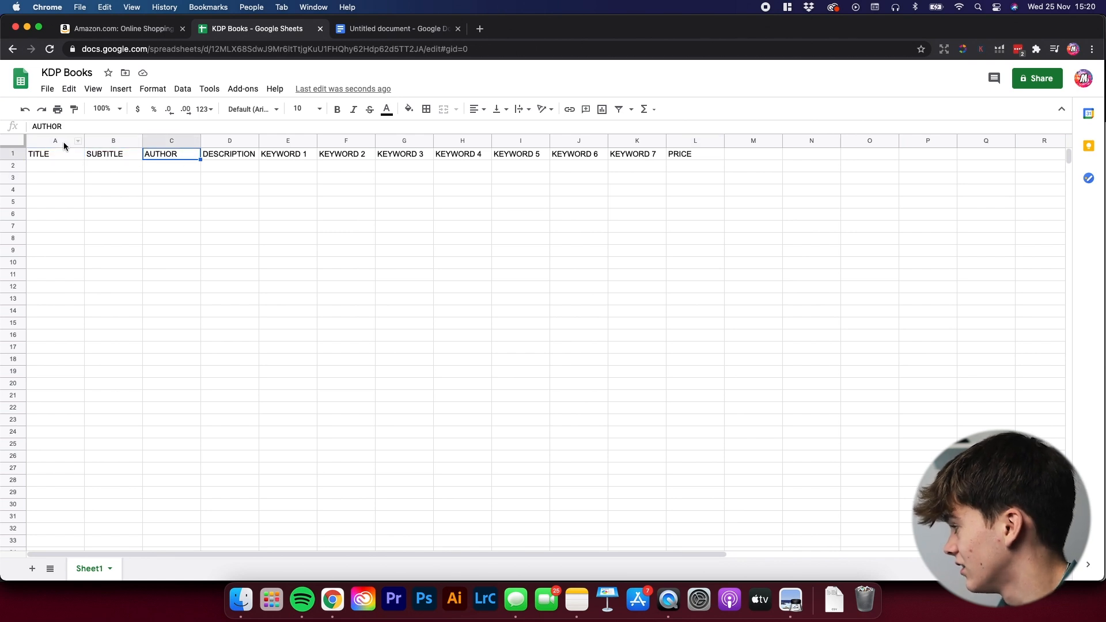
{"action": "left_click", "coordinate": [62, 155]}
{"action": "left_click", "coordinate": [134, 155]}
{"action": "left_click", "coordinate": [167, 154]}
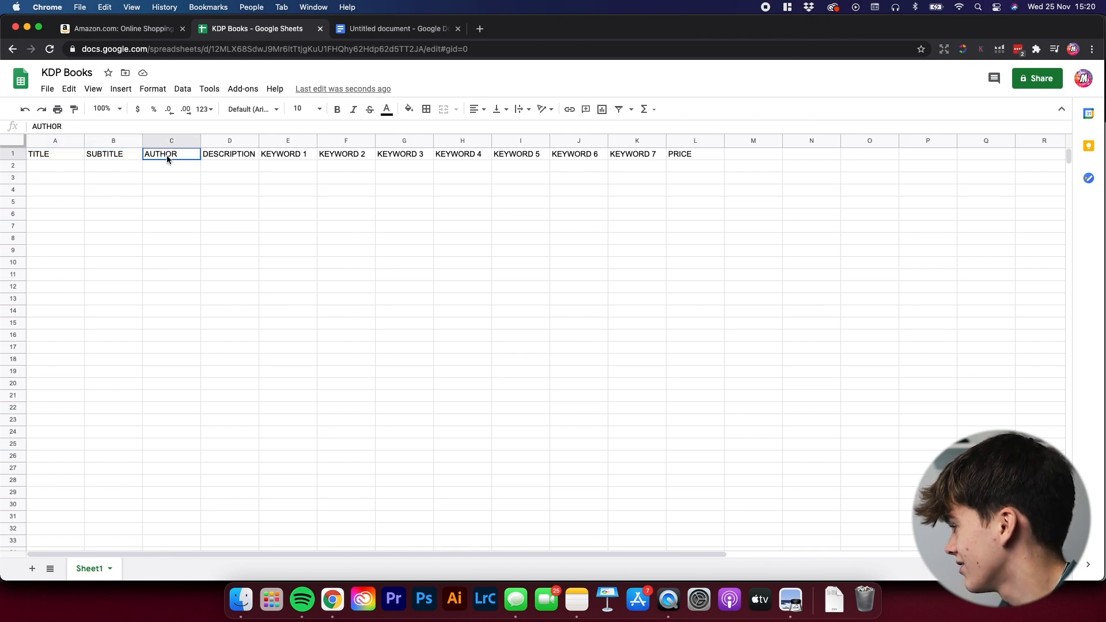
Step: Give the TITLE heading cell a cornflower blue fill and make its text white
{"action": "left_click", "coordinate": [57, 154]}
{"action": "left_click", "coordinate": [410, 109]}
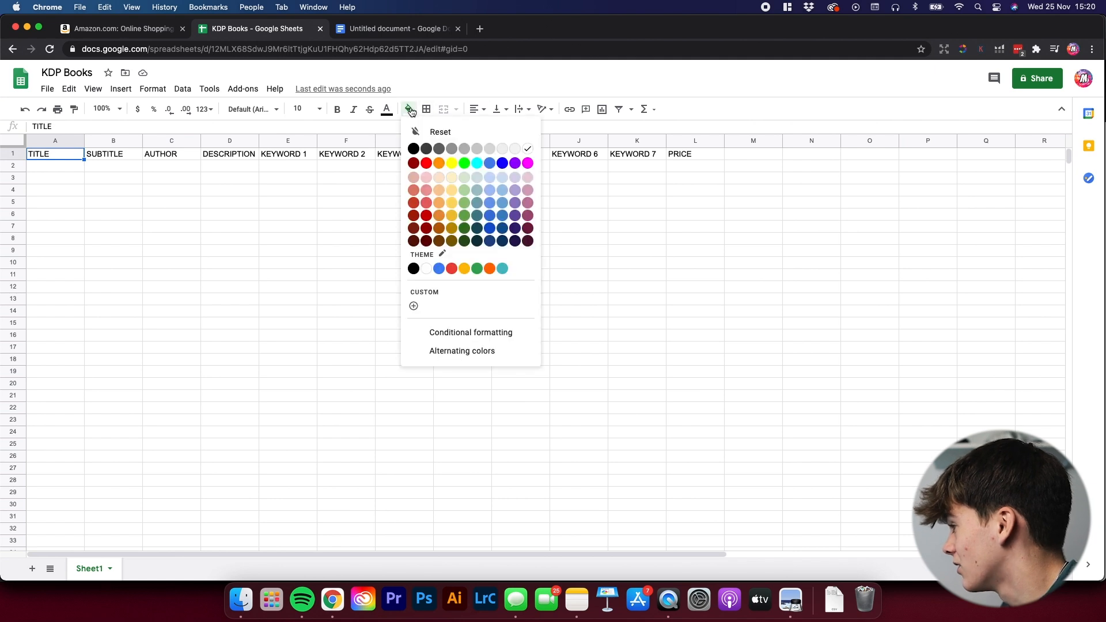
{"action": "left_click", "coordinate": [493, 167]}
{"action": "double_click", "coordinate": [43, 155]}
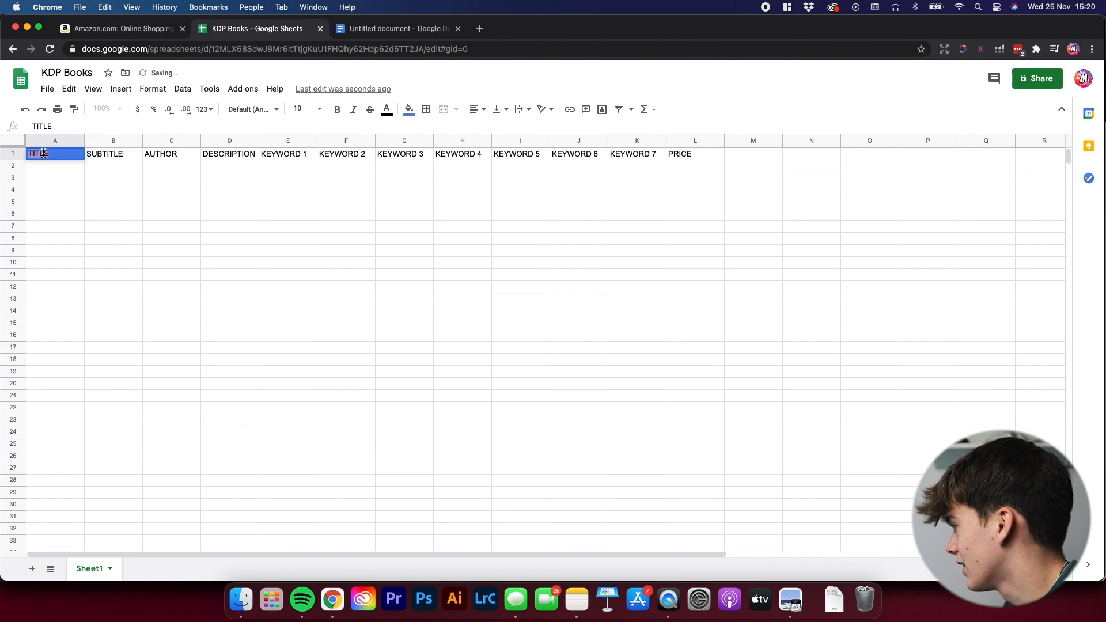
{"action": "left_click", "coordinate": [385, 111]}
{"action": "left_click", "coordinate": [503, 149]}
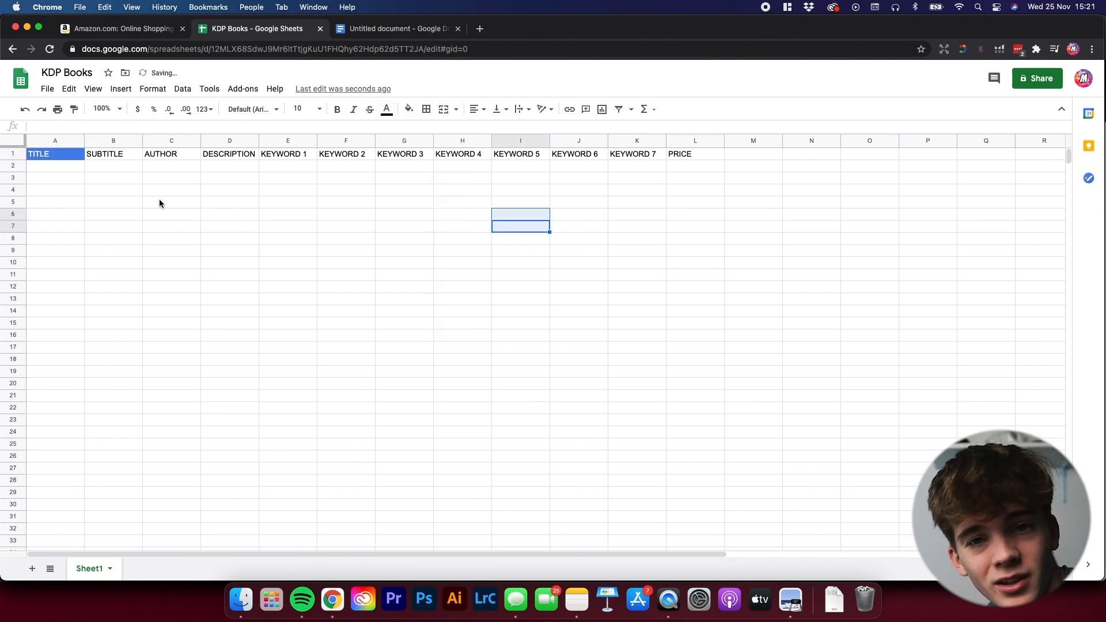
Step: Format the SUBTITLE heading cell with the same cornflower blue fill and white text
{"action": "key", "text": "Tab"}
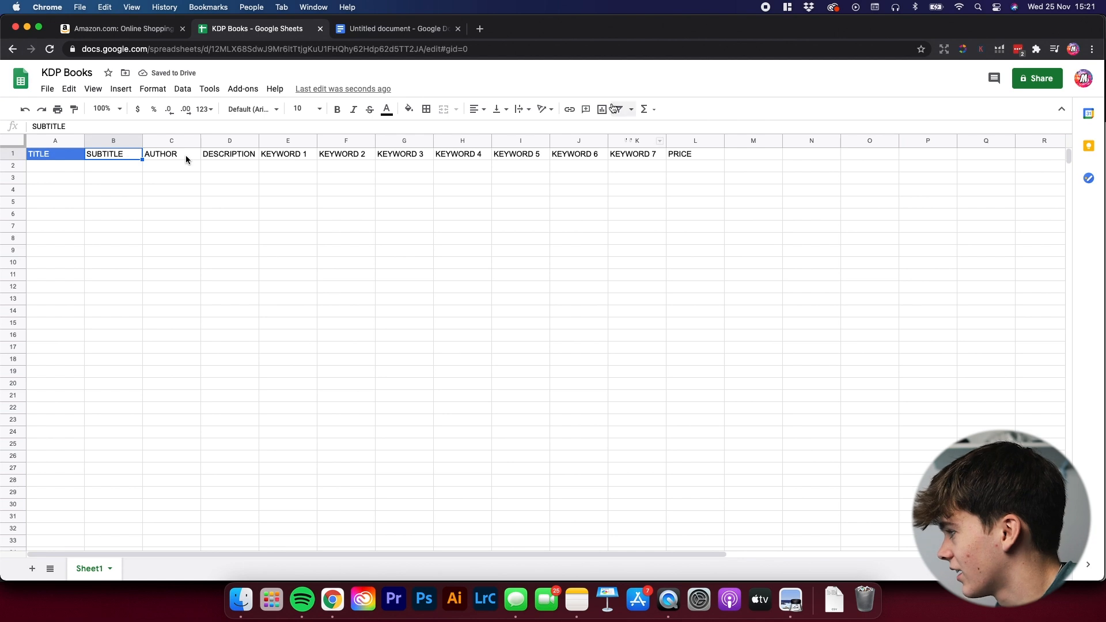
{"action": "left_click", "coordinate": [409, 110]}
{"action": "left_click", "coordinate": [490, 164]}
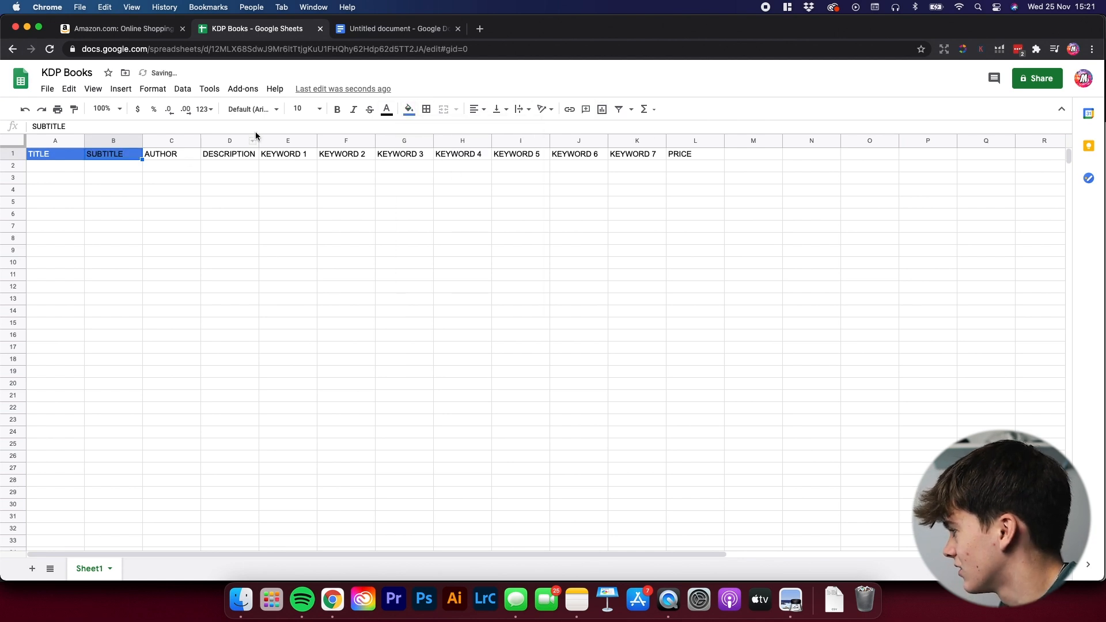
{"action": "double_click", "coordinate": [122, 156]}
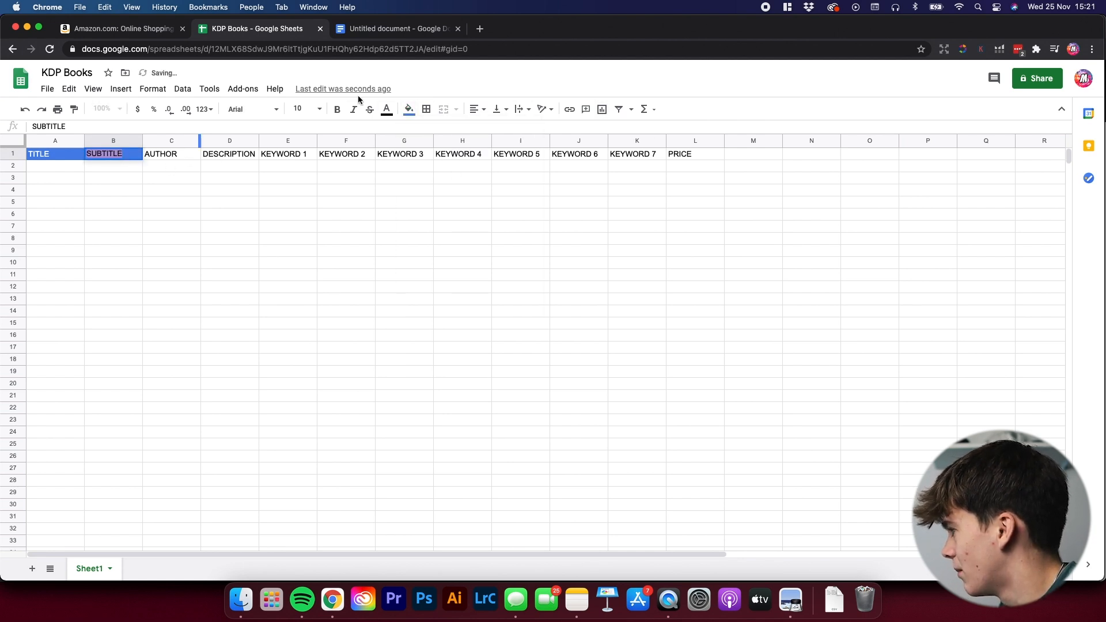
{"action": "left_click", "coordinate": [384, 110]}
{"action": "left_click", "coordinate": [501, 151]}
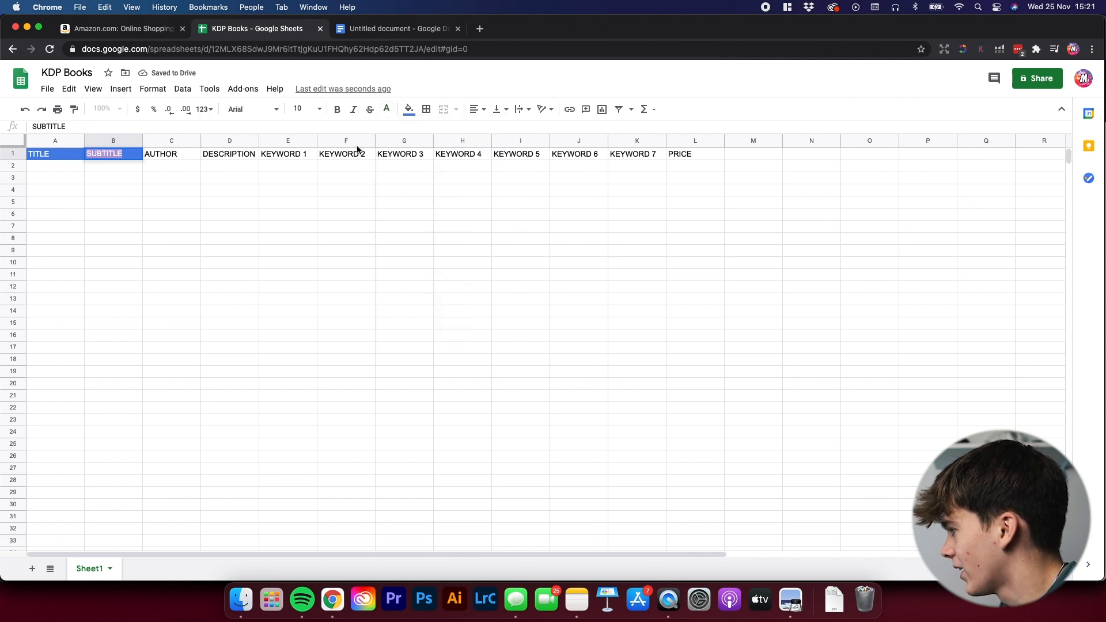
Step: Format the AUTHOR heading cell with white text and the matching blue fill
{"action": "double_click", "coordinate": [171, 161]}
{"action": "left_click", "coordinate": [408, 110]}
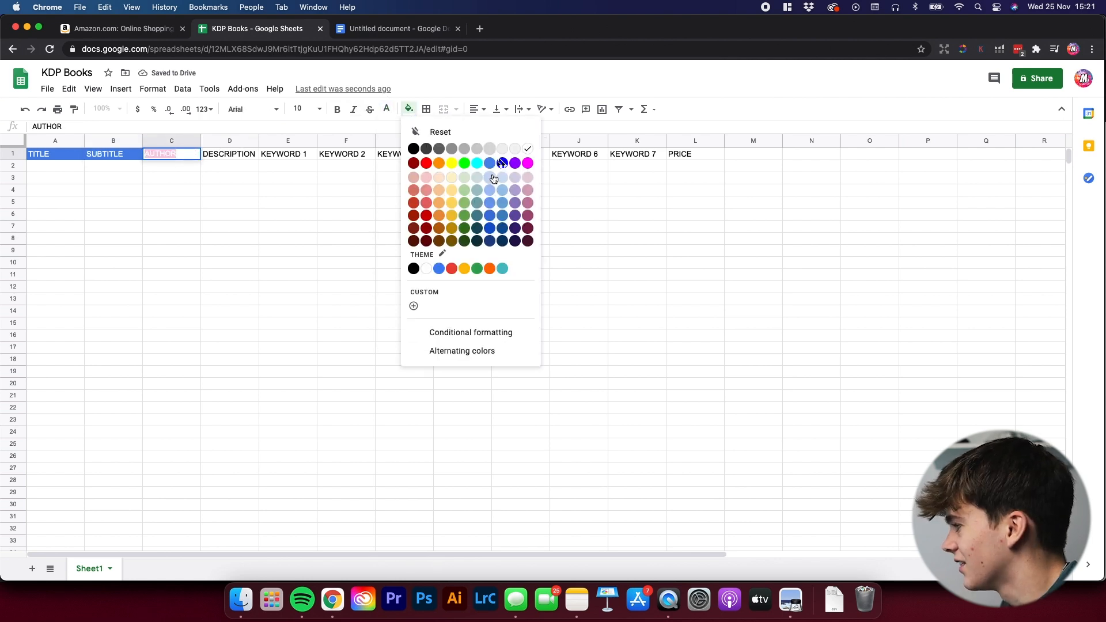
{"action": "left_click", "coordinate": [501, 163]}
{"action": "left_click", "coordinate": [288, 190]}
Step: Format the DESCRIPTION heading cell with white text and the matching blue fill
{"action": "double_click", "coordinate": [215, 155]}
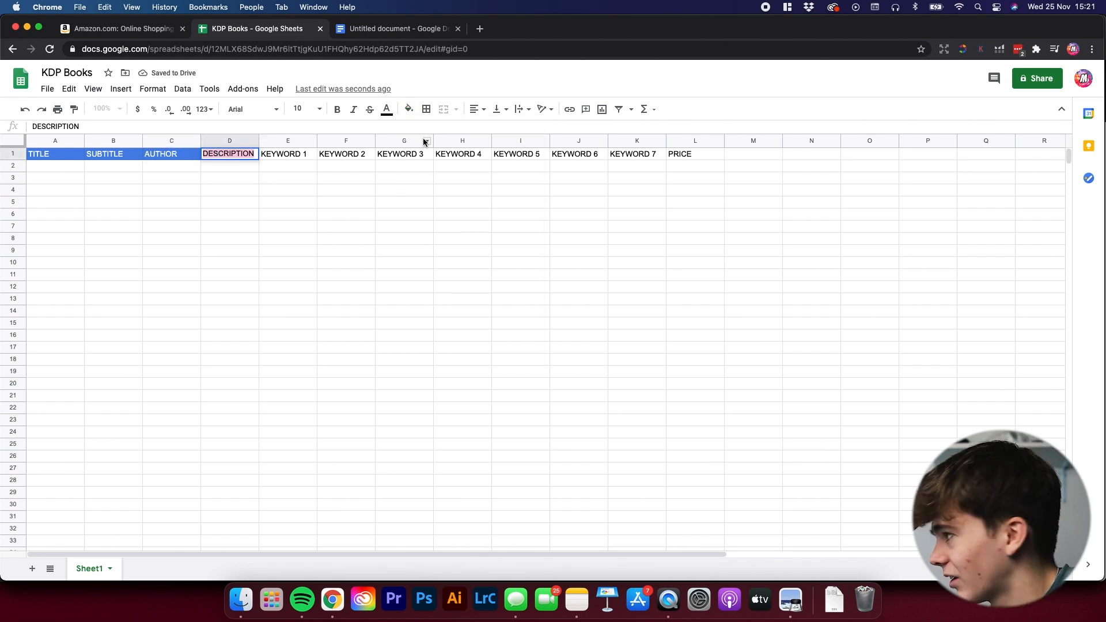
{"action": "left_click", "coordinate": [383, 112]}
{"action": "left_click", "coordinate": [503, 147]}
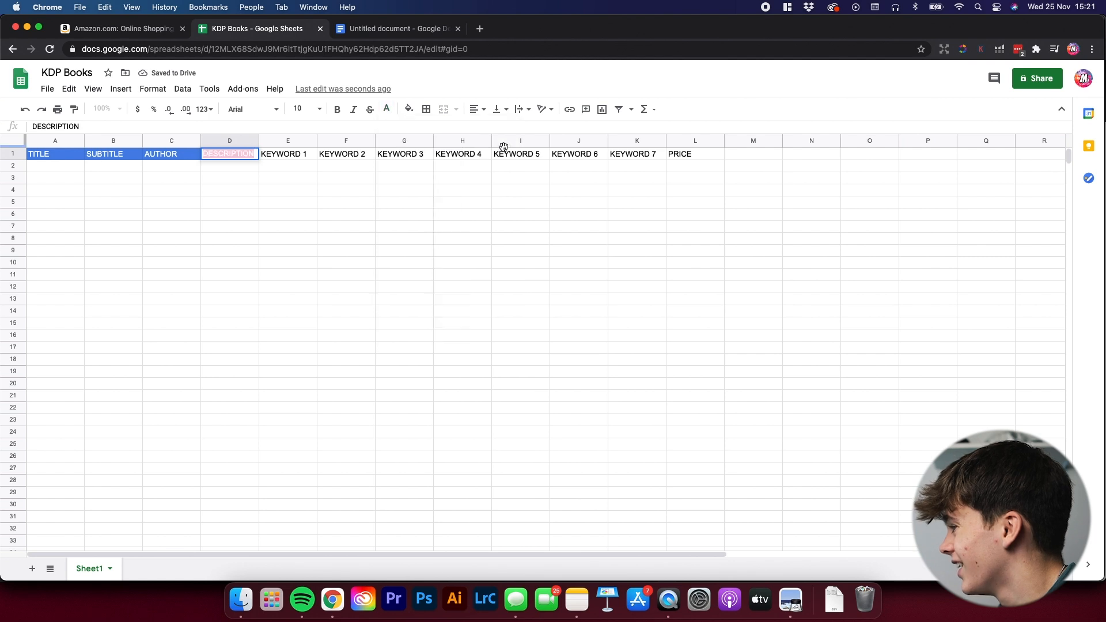
Step: Format the KEYWORD 1 heading cell with white text and the matching blue fill
{"action": "left_click", "coordinate": [289, 155]}
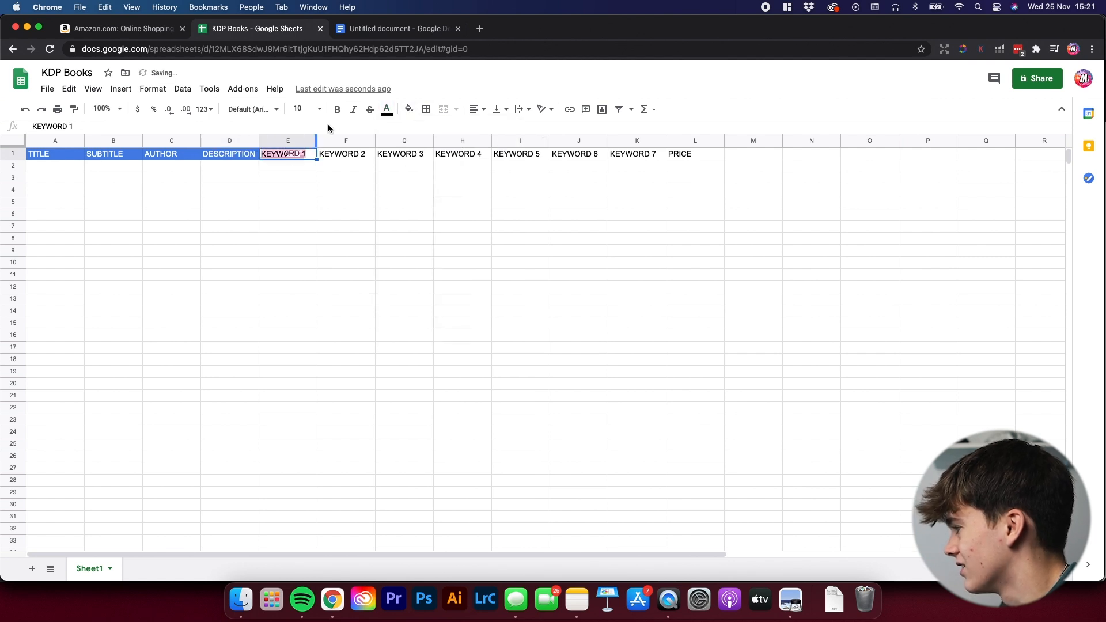
{"action": "left_click", "coordinate": [386, 110]}
{"action": "left_click", "coordinate": [503, 147]}
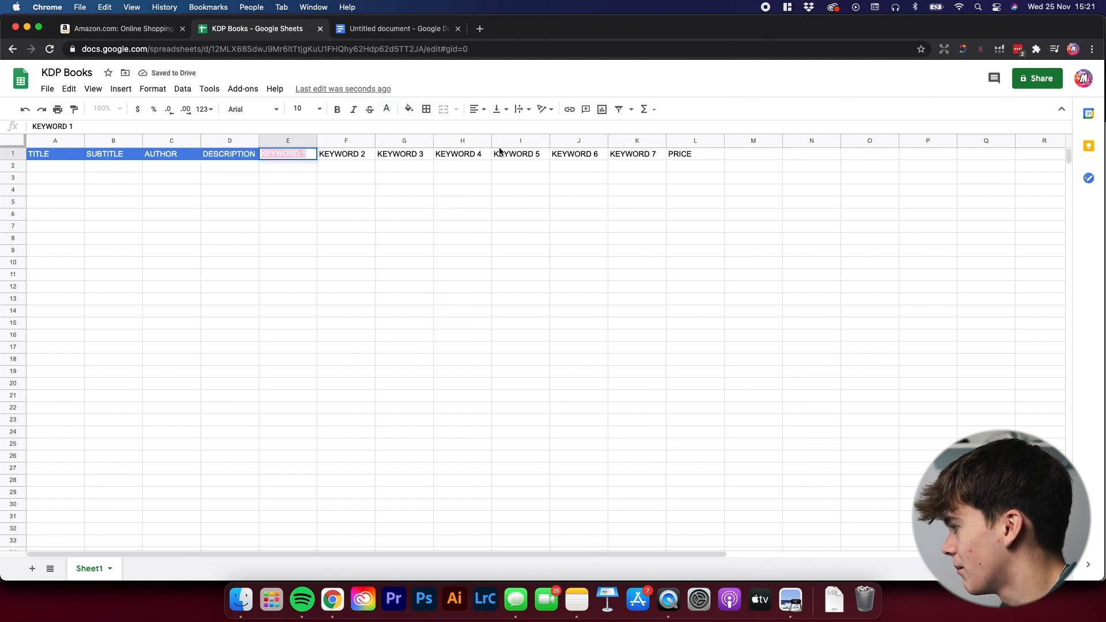
{"action": "left_click", "coordinate": [409, 109]}
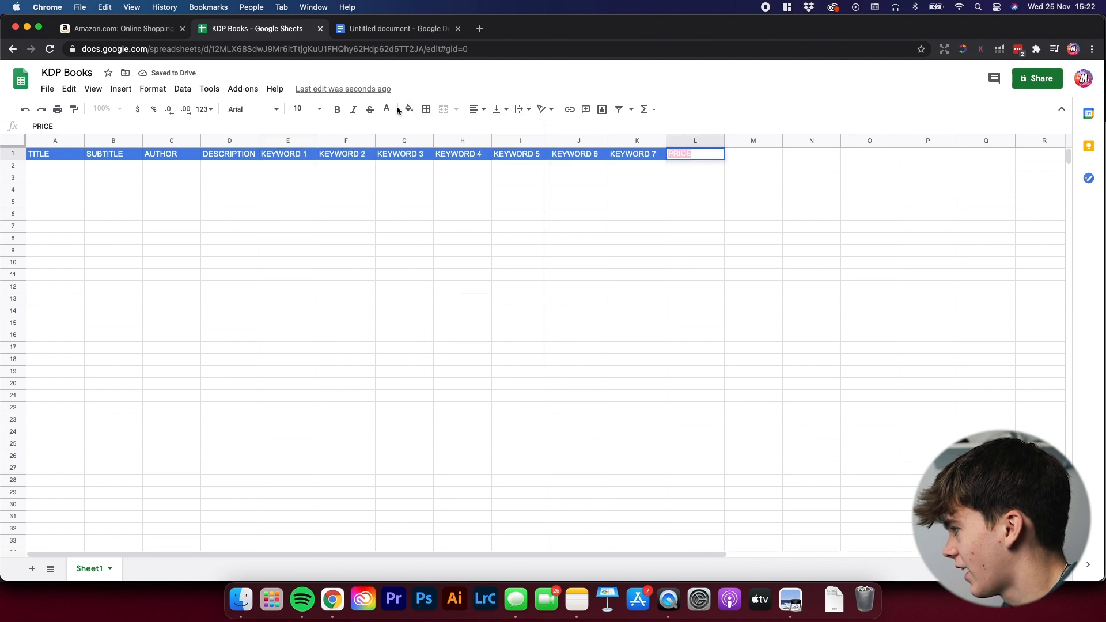
Step: Fill the PRICE heading cell with the same cornflower blue as the other headings
{"action": "left_click", "coordinate": [409, 109]}
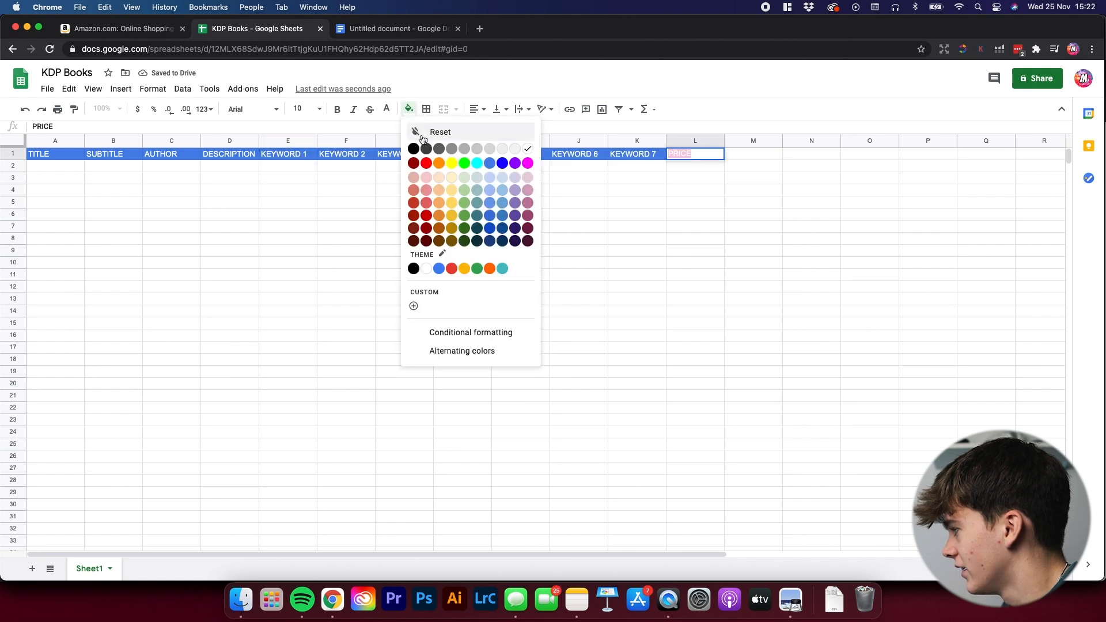
{"action": "left_click", "coordinate": [490, 165]}
{"action": "left_click", "coordinate": [565, 229]}
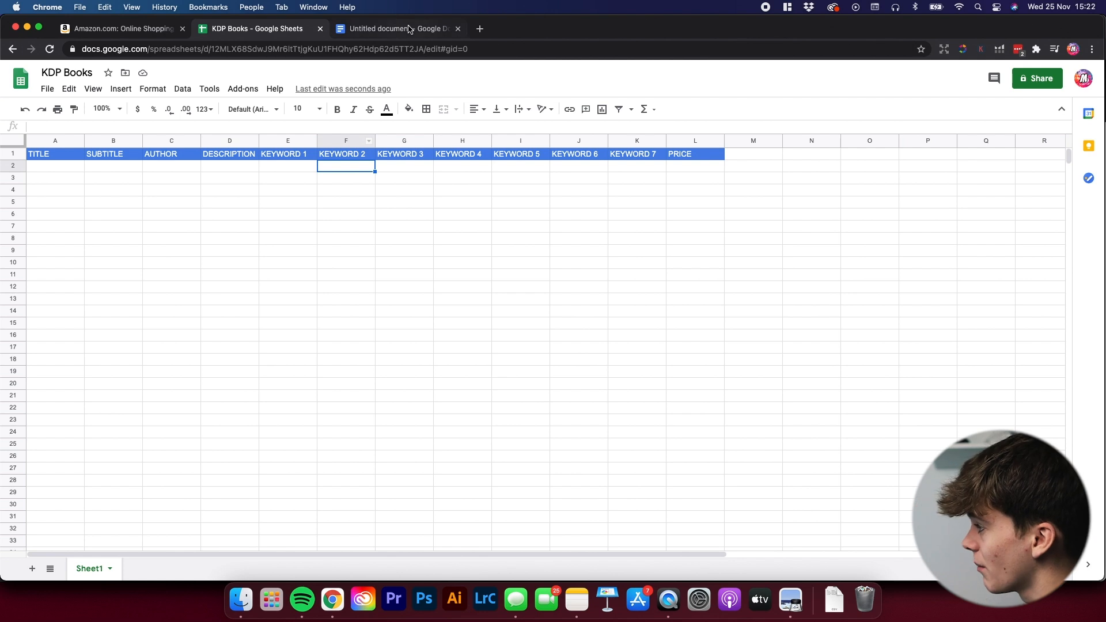
Step: Check the title ideas in the Google Docs document, then search Amazon for "coloring book for anatomy and physiology" and look through the results
{"action": "left_click", "coordinate": [409, 29]}
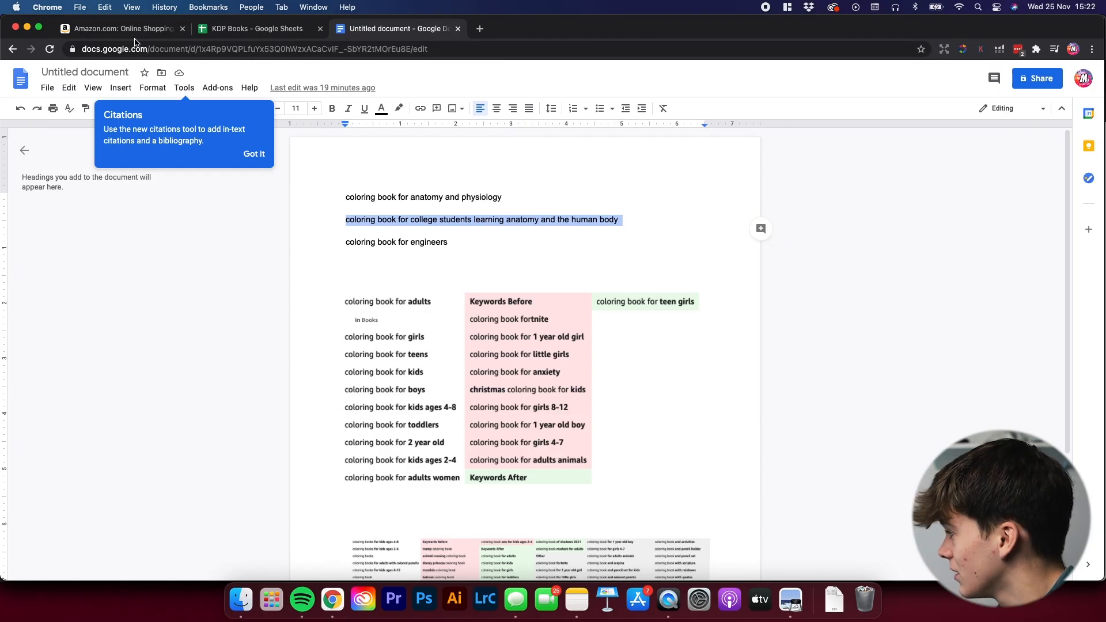
{"action": "left_click", "coordinate": [134, 36]}
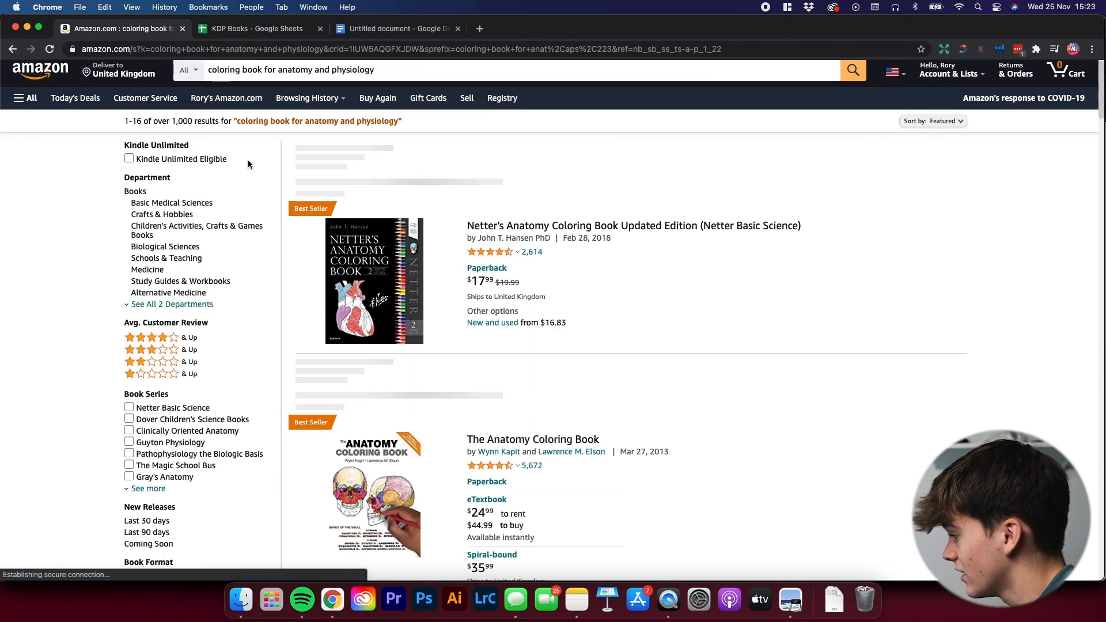
{"action": "scroll", "coordinate": [369, 245], "scroll_direction": "down", "scroll_amount": 5}
{"action": "scroll", "coordinate": [369, 245], "scroll_direction": "down", "scroll_amount": 4}
{"action": "scroll", "coordinate": [370, 246], "scroll_direction": "up", "scroll_amount": 6}
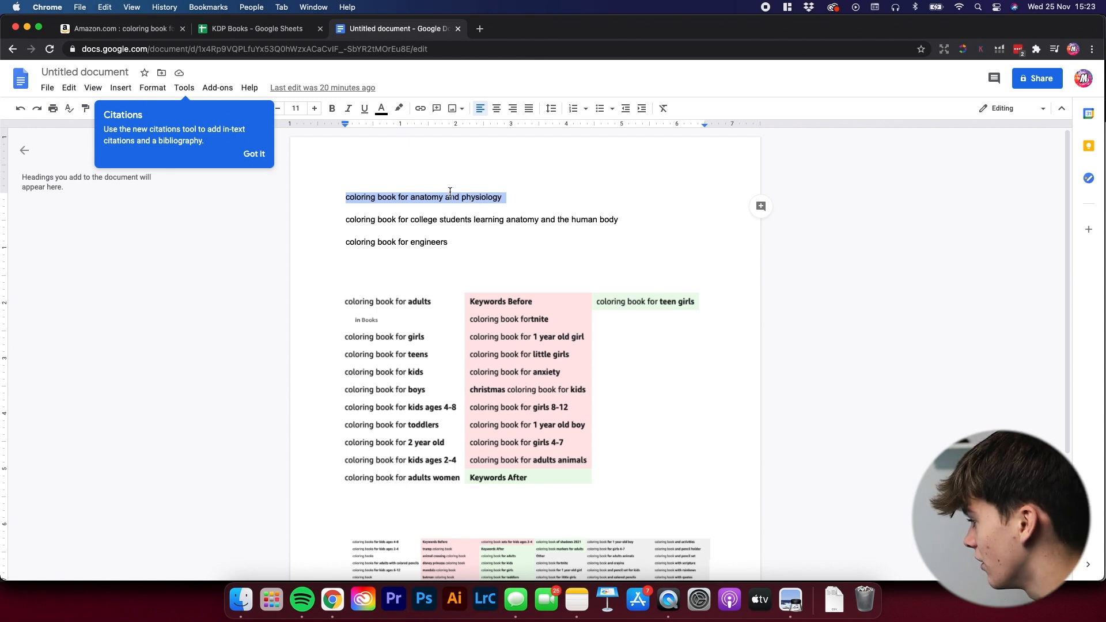
Step: Switch to the KDP Books sheet and enter "coloring book for anatomy and physiology" under TITLE in cell A2
{"action": "left_click", "coordinate": [299, 31]}
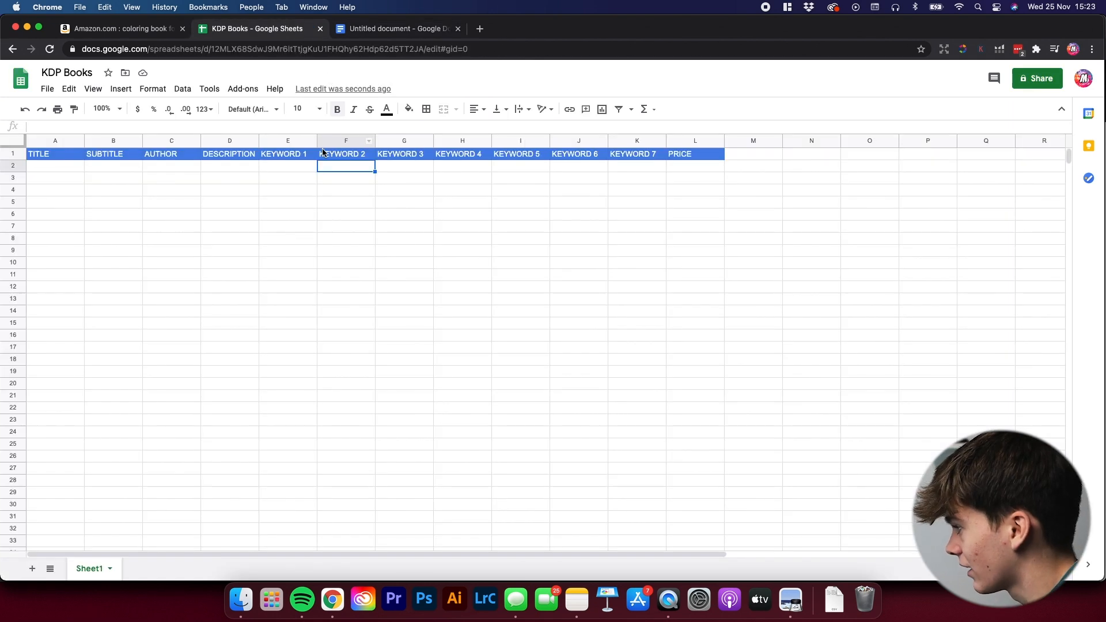
{"action": "left_click", "coordinate": [74, 166]}
{"action": "type", "text": "coloring book for anatomy and physiology"}
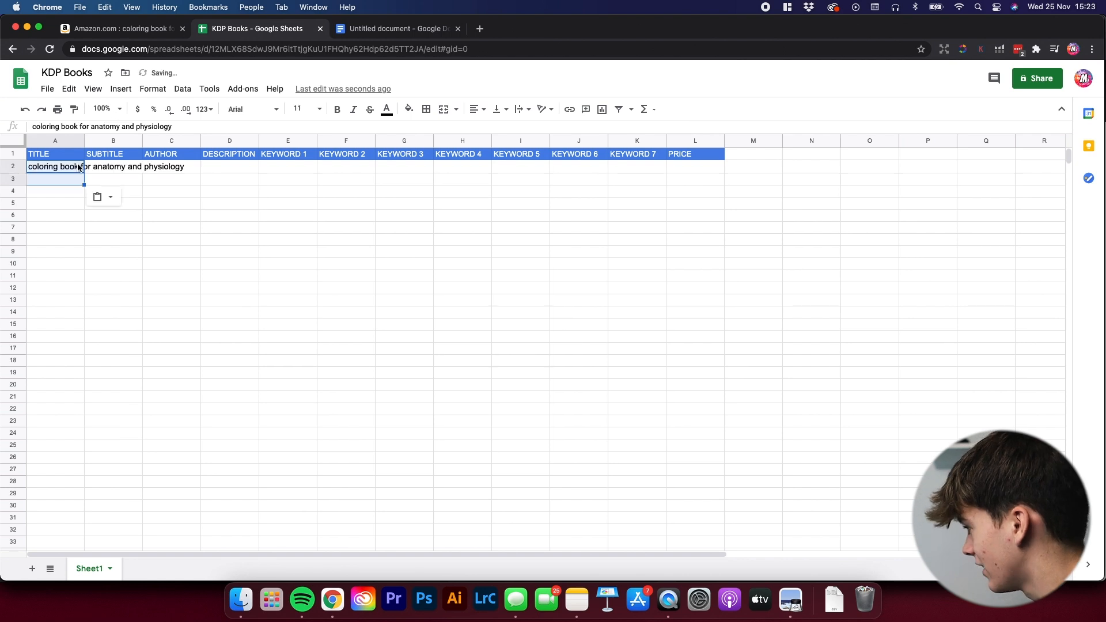
{"action": "left_click", "coordinate": [147, 189]}
{"action": "left_click", "coordinate": [97, 166]}
{"action": "left_click", "coordinate": [209, 200]}
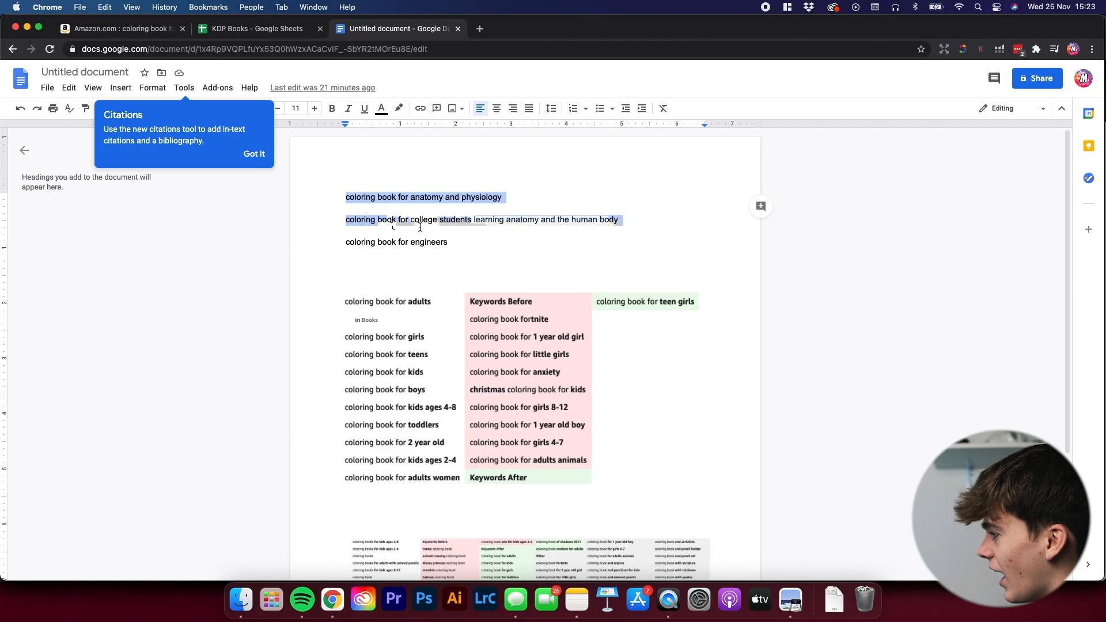
Step: Copy "coloring book for college students learning anatomy and the human body" from the Google Docs document into the SUBTITLE cell B2
{"action": "triple_click", "coordinate": [420, 222]}
{"action": "key", "text": "cmd+c"}
{"action": "left_click", "coordinate": [246, 32]}
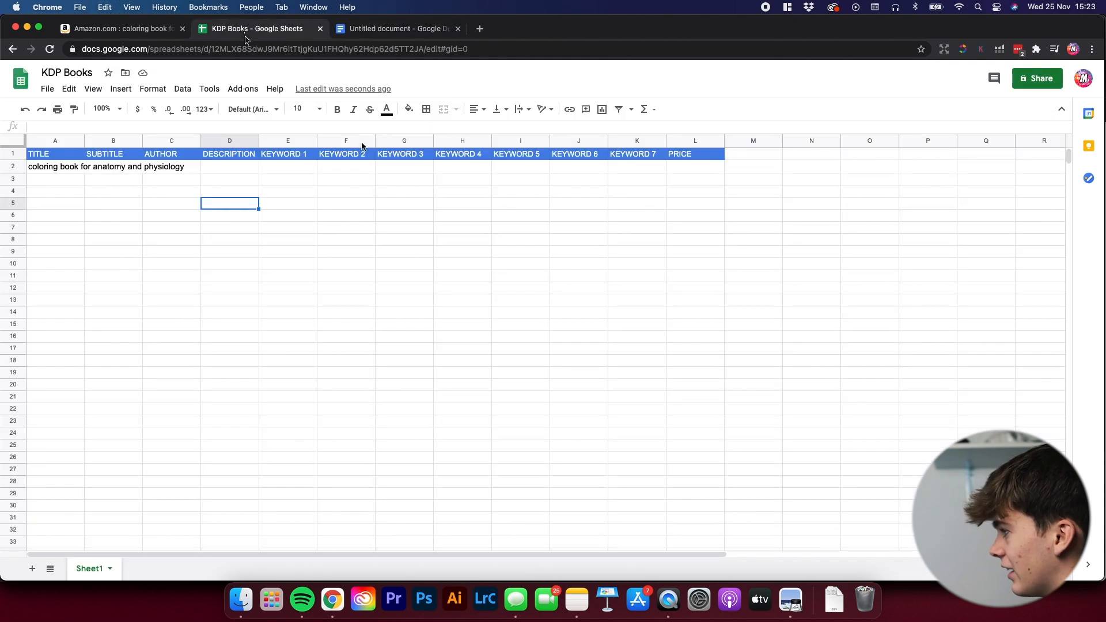
{"action": "double_click", "coordinate": [111, 167]}
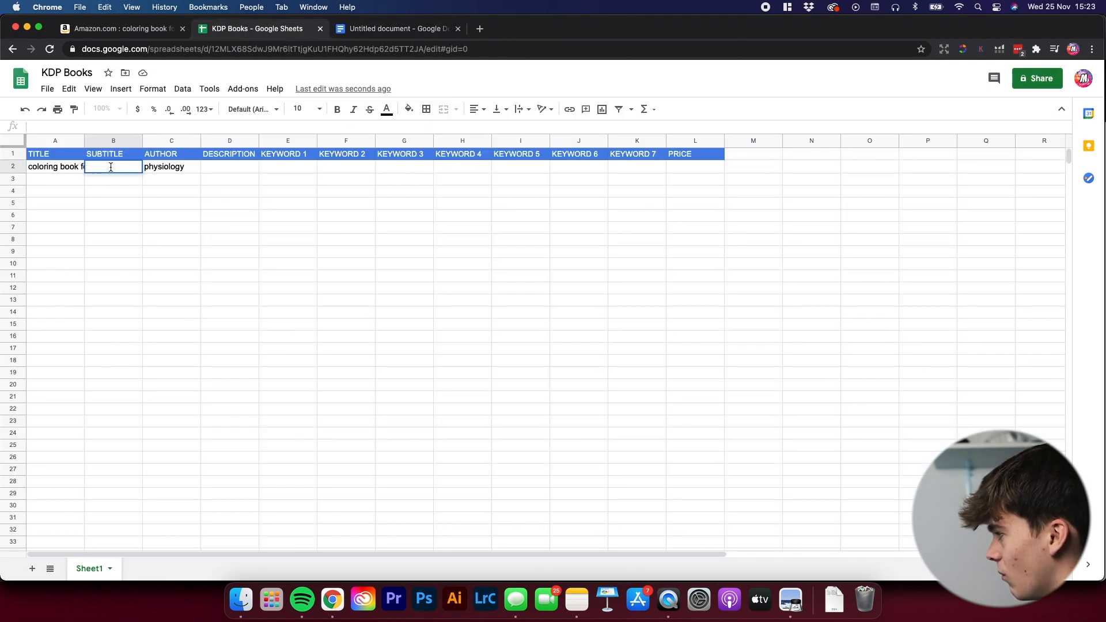
{"action": "key", "text": "cmd+v"}
{"action": "left_click", "coordinate": [167, 190]}
Step: Enter "Learning Book Press" as the author in cell C2
{"action": "left_click", "coordinate": [156, 171]}
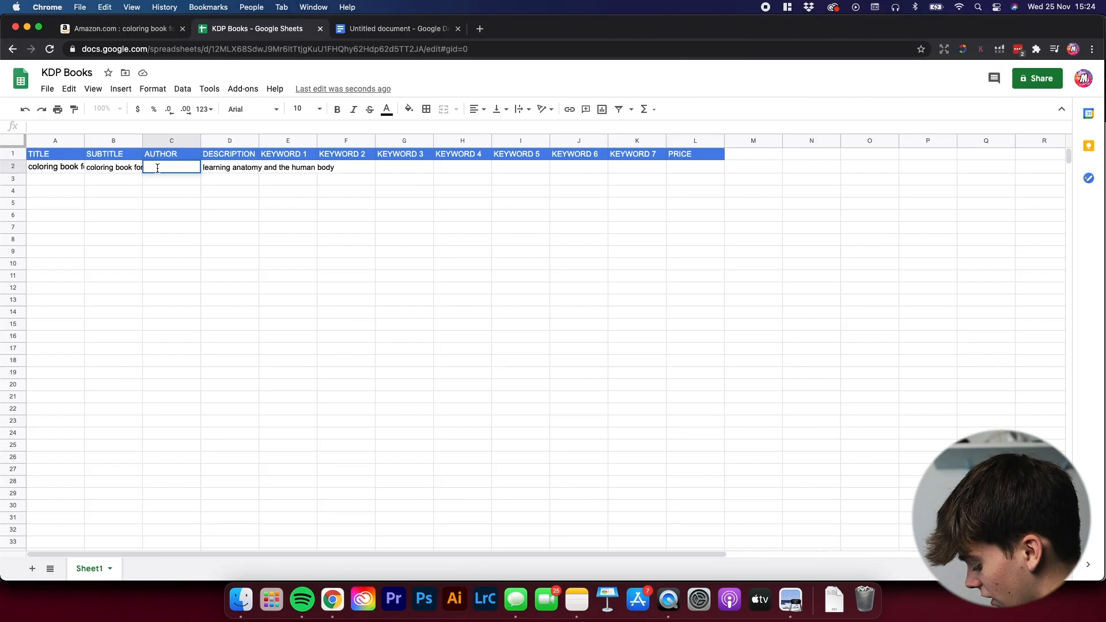
{"action": "type", "text": "Press"}
{"action": "key", "text": "Return"}
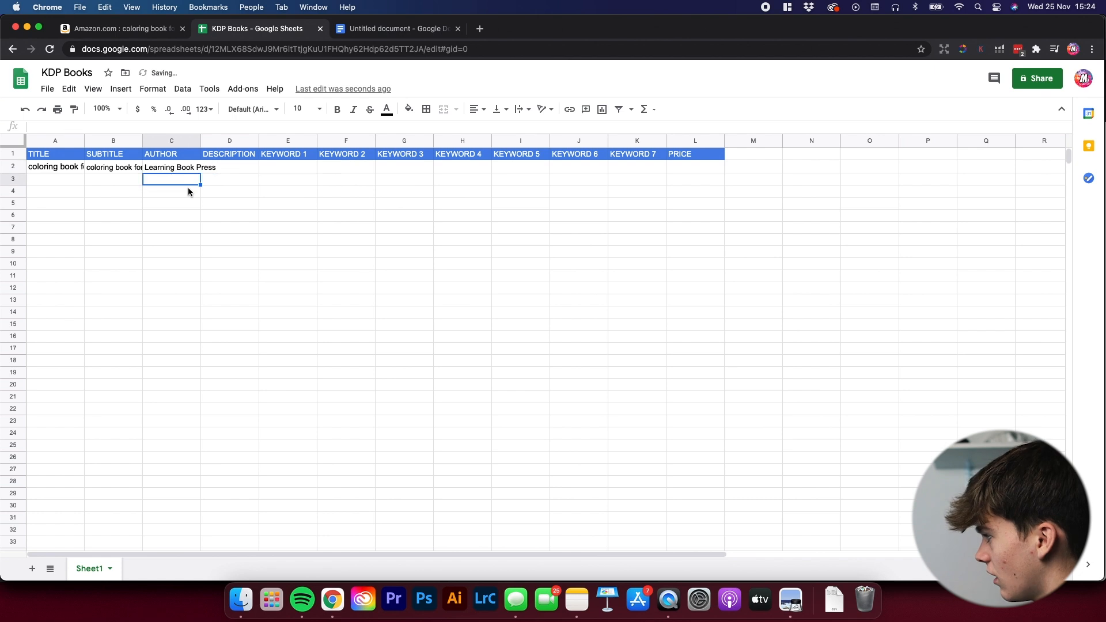
{"action": "left_click", "coordinate": [233, 198]}
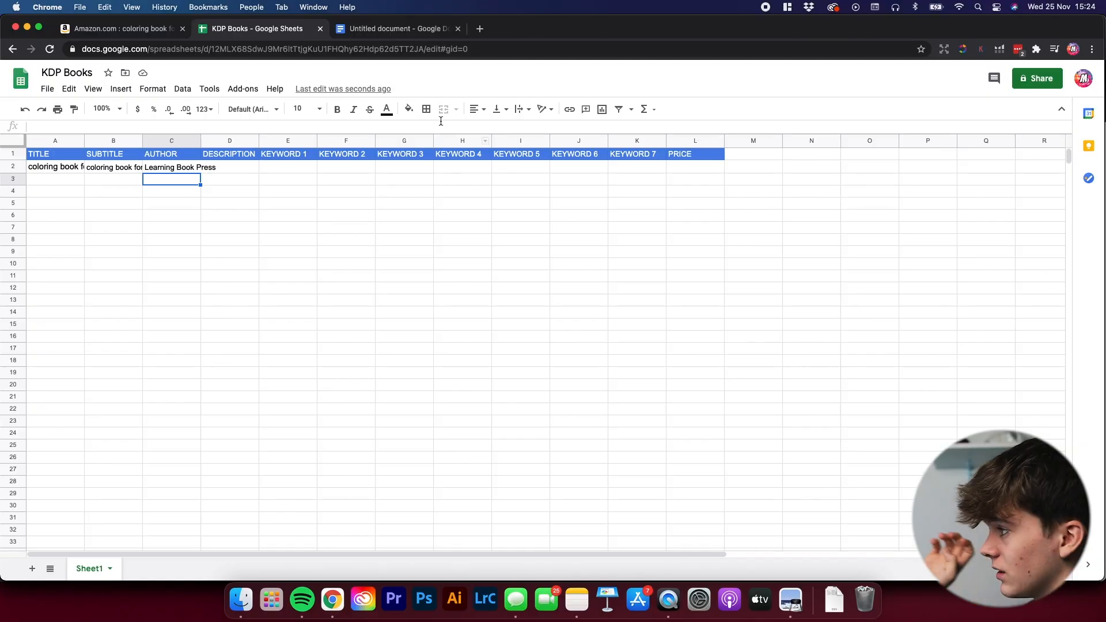
Step: Switch to the Google Docs document and look over its coloring book keyword lists
{"action": "left_click", "coordinate": [389, 30]}
{"action": "scroll", "coordinate": [417, 291], "scroll_direction": "down", "scroll_amount": 3}
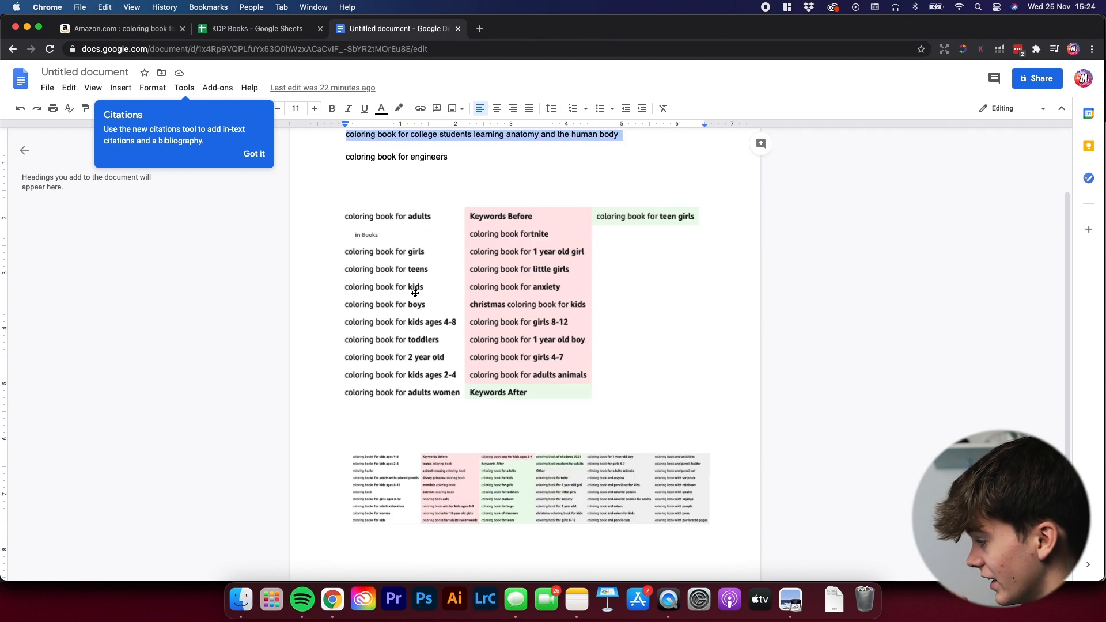
{"action": "left_click", "coordinate": [469, 469]}
{"action": "scroll", "coordinate": [530, 328], "scroll_direction": "up", "scroll_amount": 3}
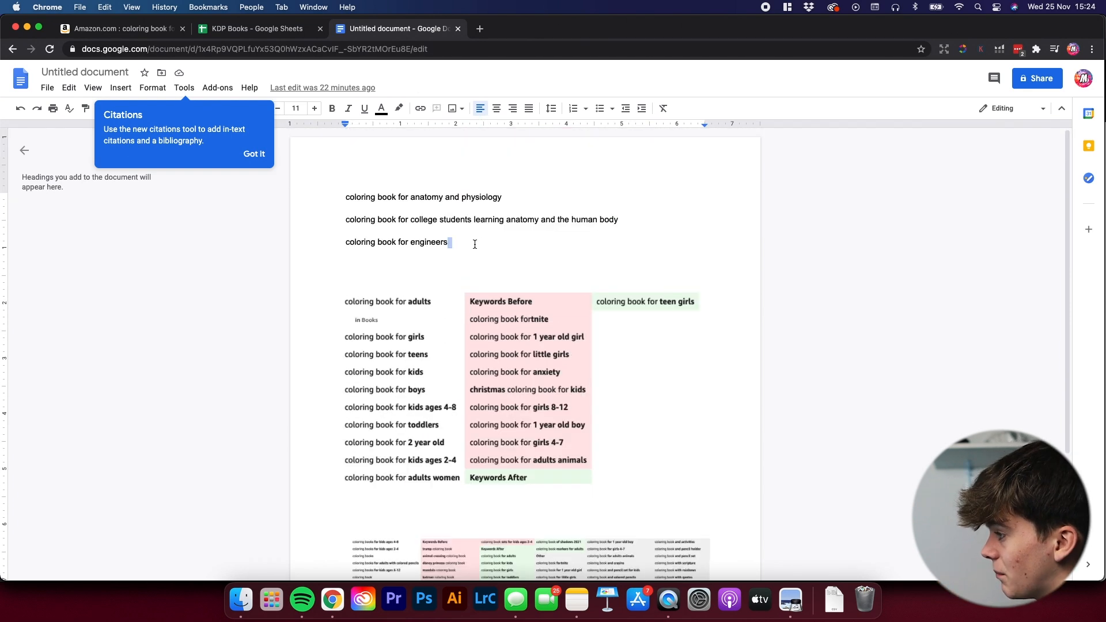
Step: Below "coloring book for engineers", write the description "This coloring book is perfect for any college student learning about anatomy and physiology and the human body"
{"action": "left_click", "coordinate": [465, 237]}
{"action": "key", "text": "Return"}
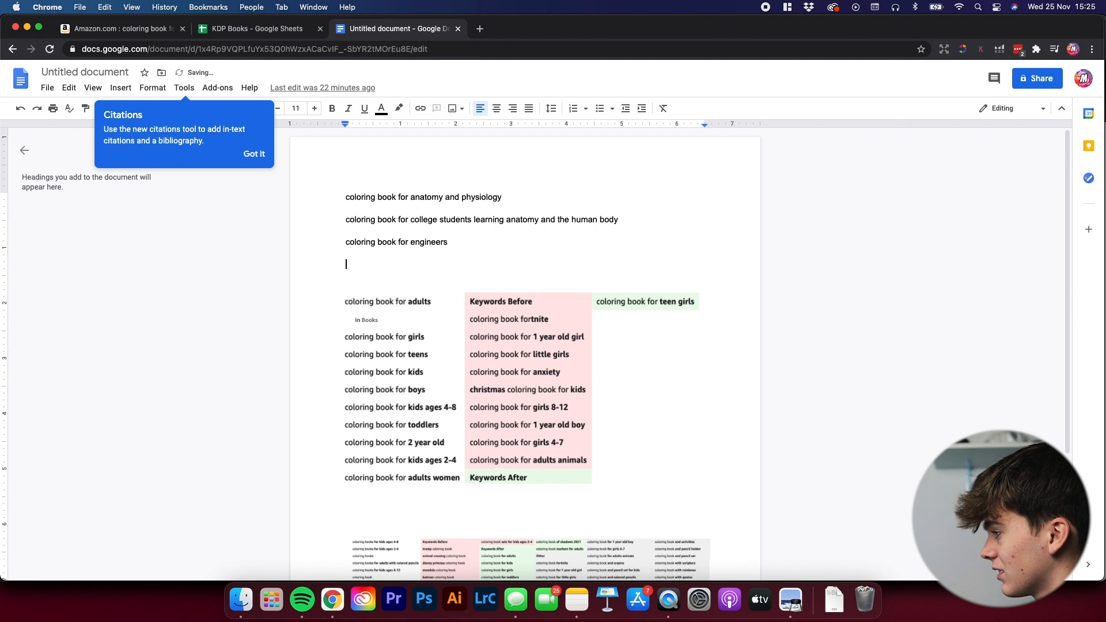
{"action": "type", "text": "This coloring book is perfect for a"}
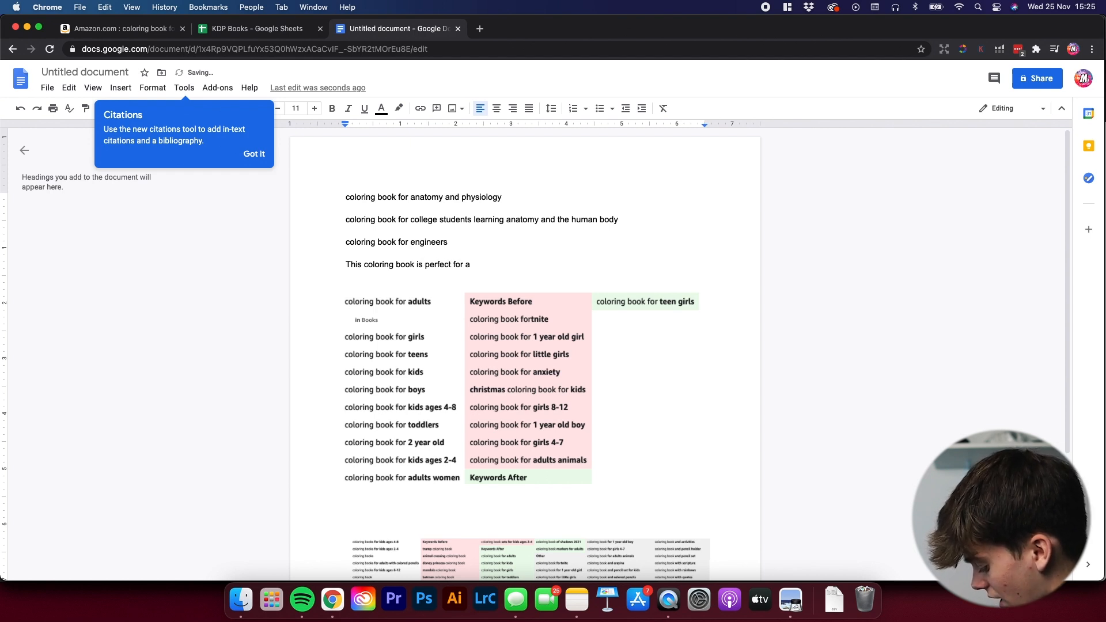
{"action": "type", "text": "ny colleg"}
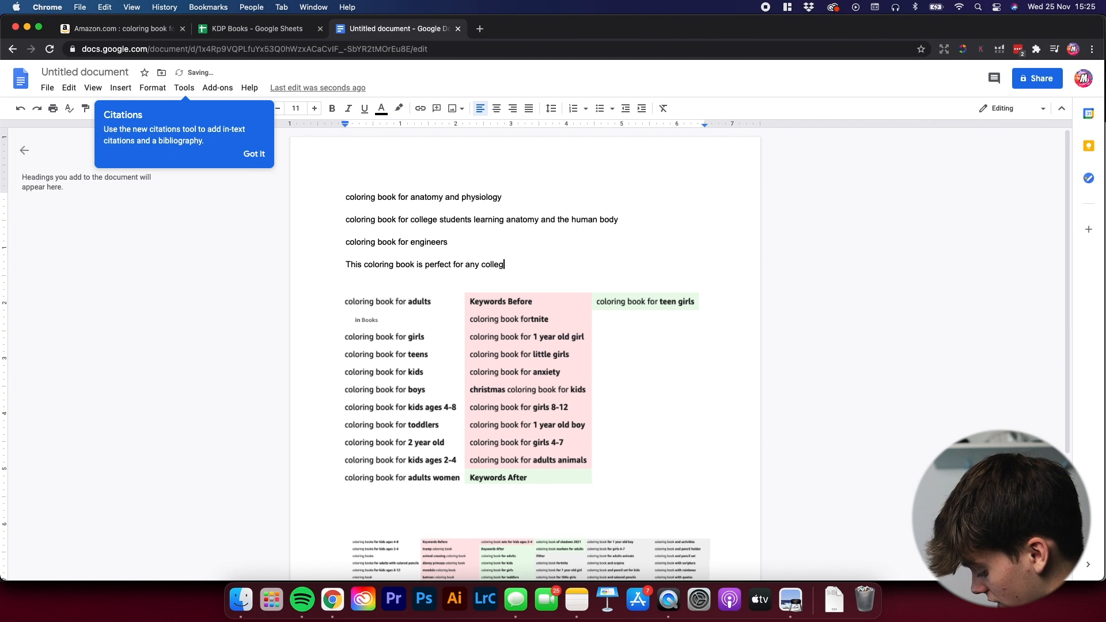
{"action": "type", "text": "e student"}
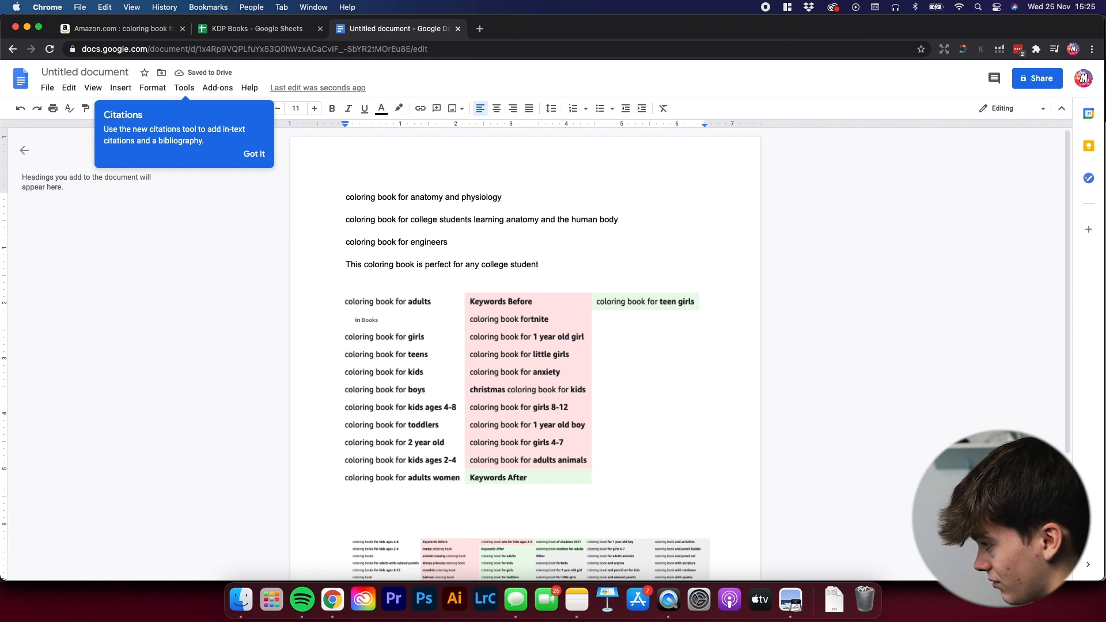
{"action": "type", "text": "learning about anatomy an"}
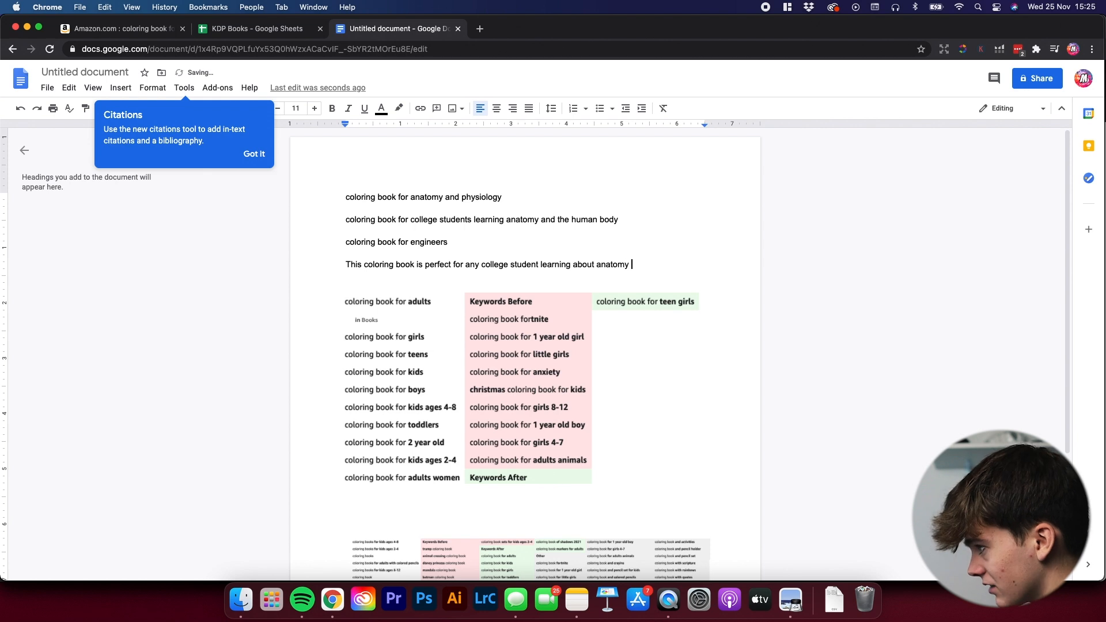
{"action": "type", "text": "d physiology and the human"}
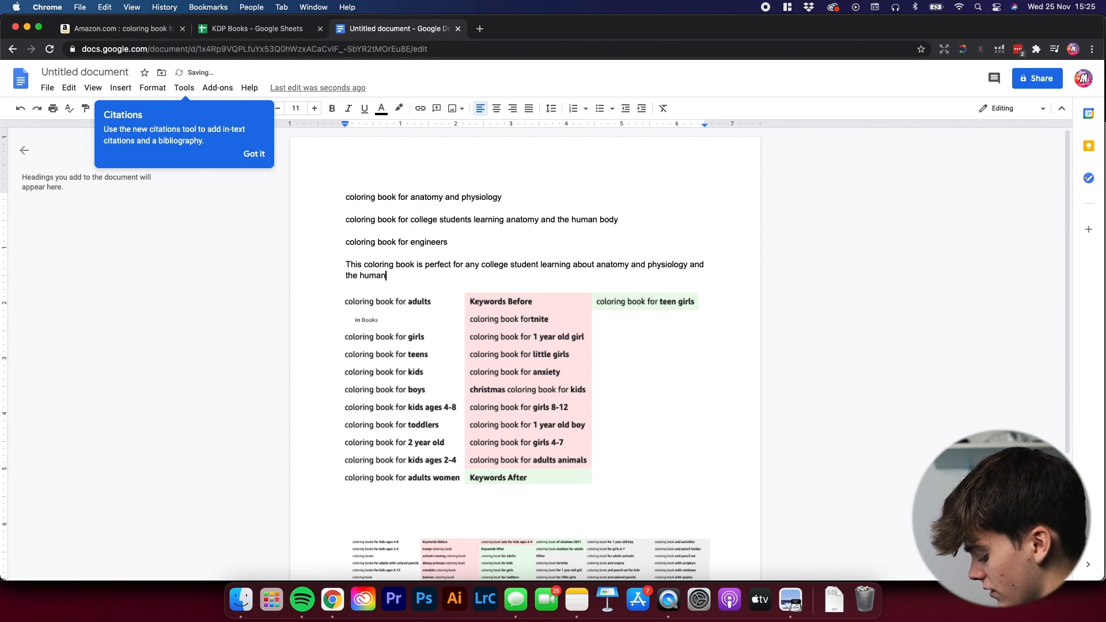
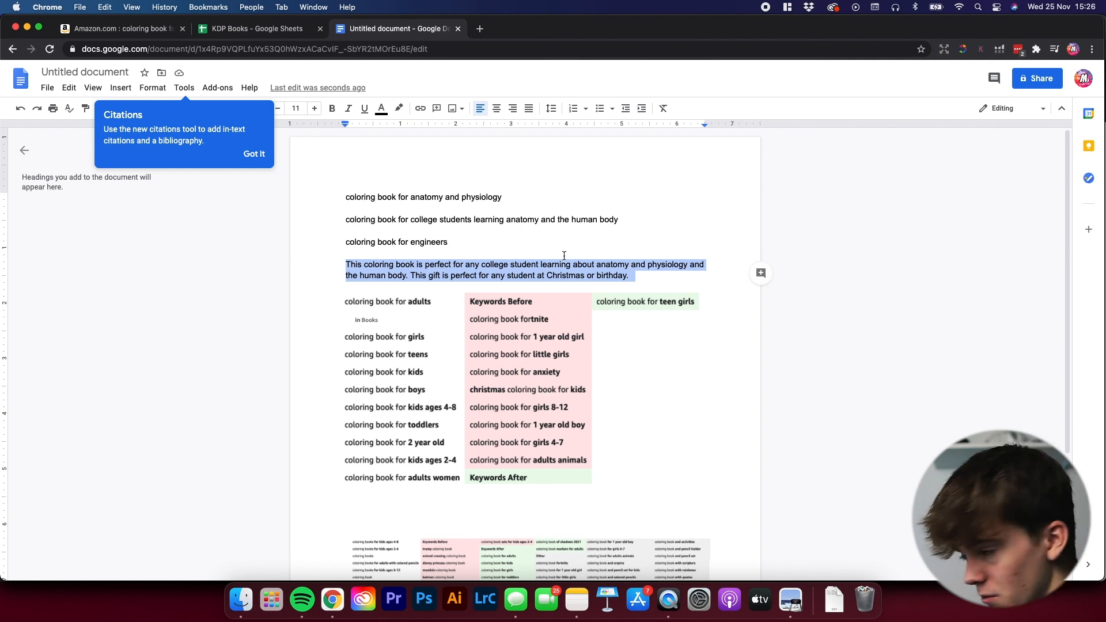
Step: Below the description, write the first keyword line "Student college mum dad sister brother - 1"
{"action": "key", "text": "super+z"}
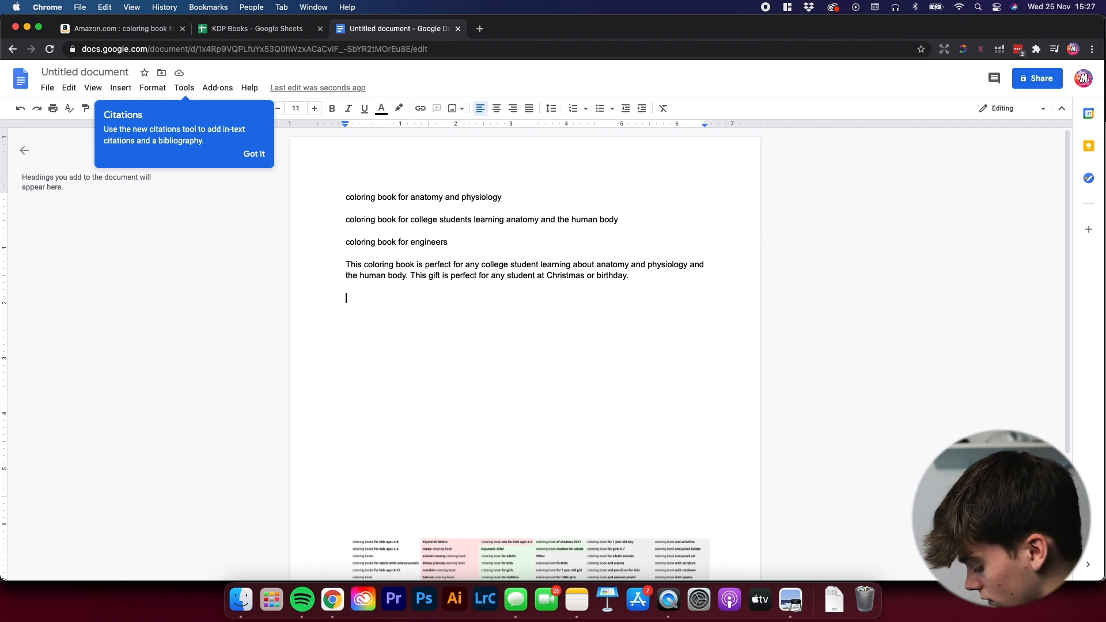
{"action": "type", "text": "student "}
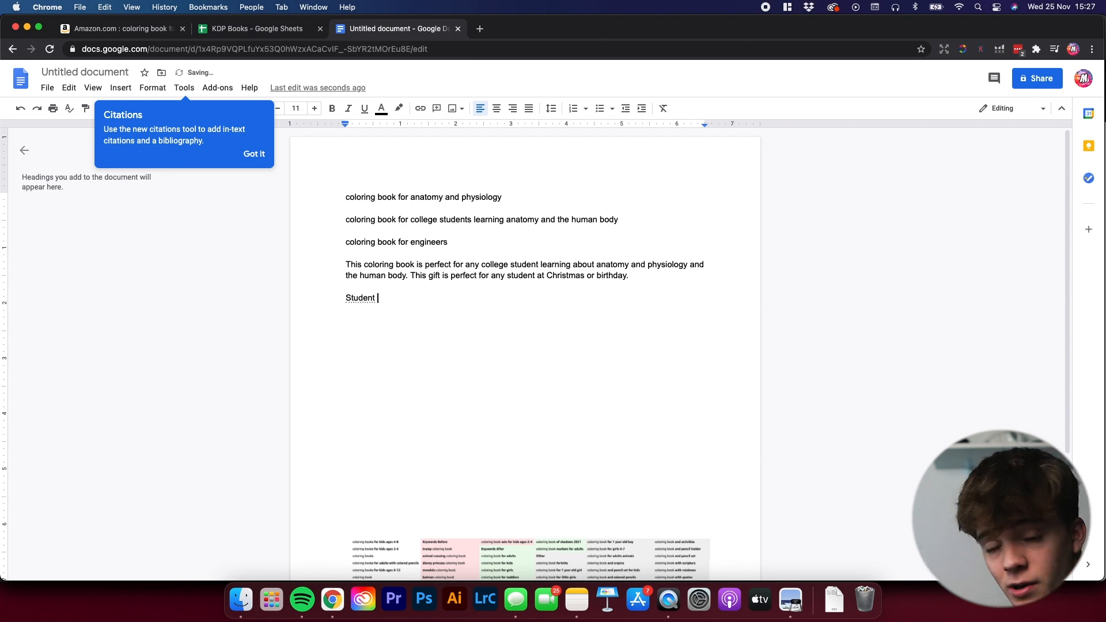
{"action": "type", "text": "colle"}
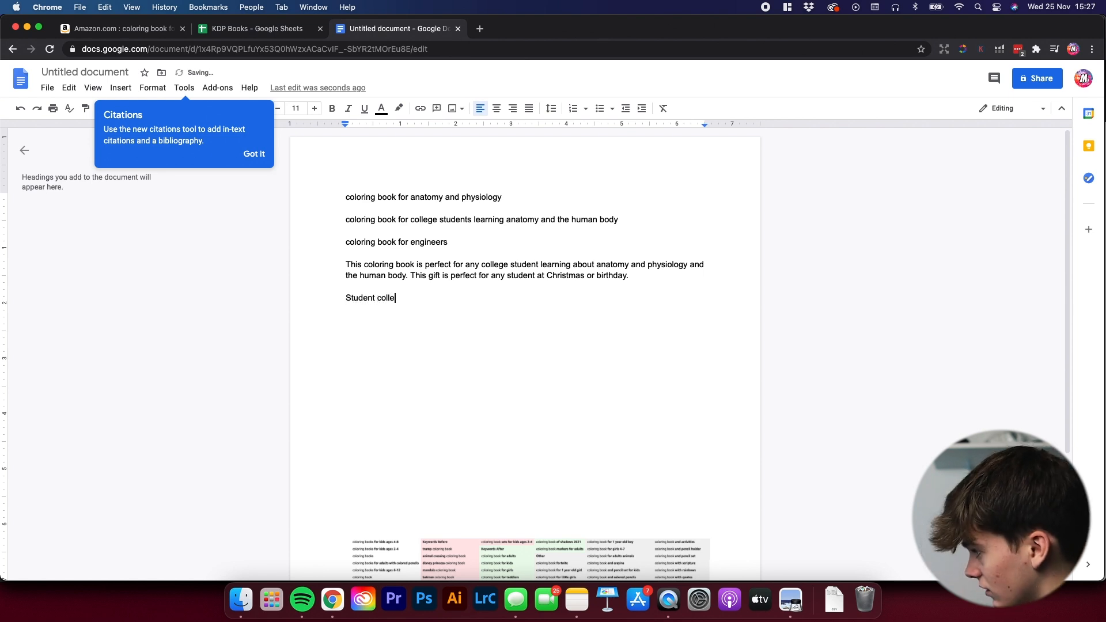
{"action": "type", "text": "ge mum"}
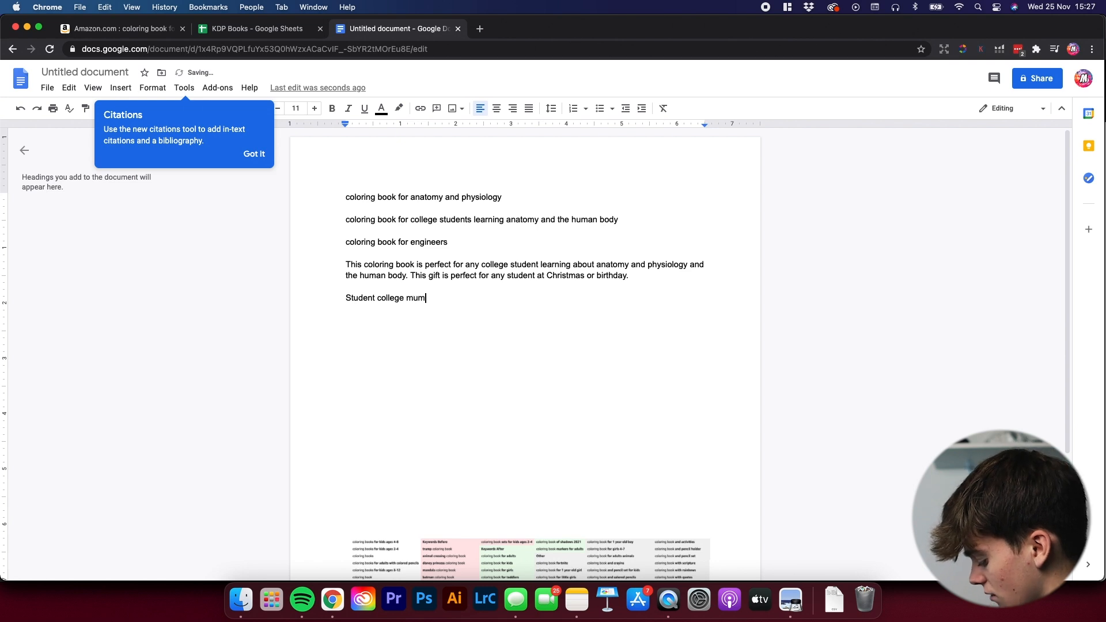
{"action": "type", "text": " dad siter "}
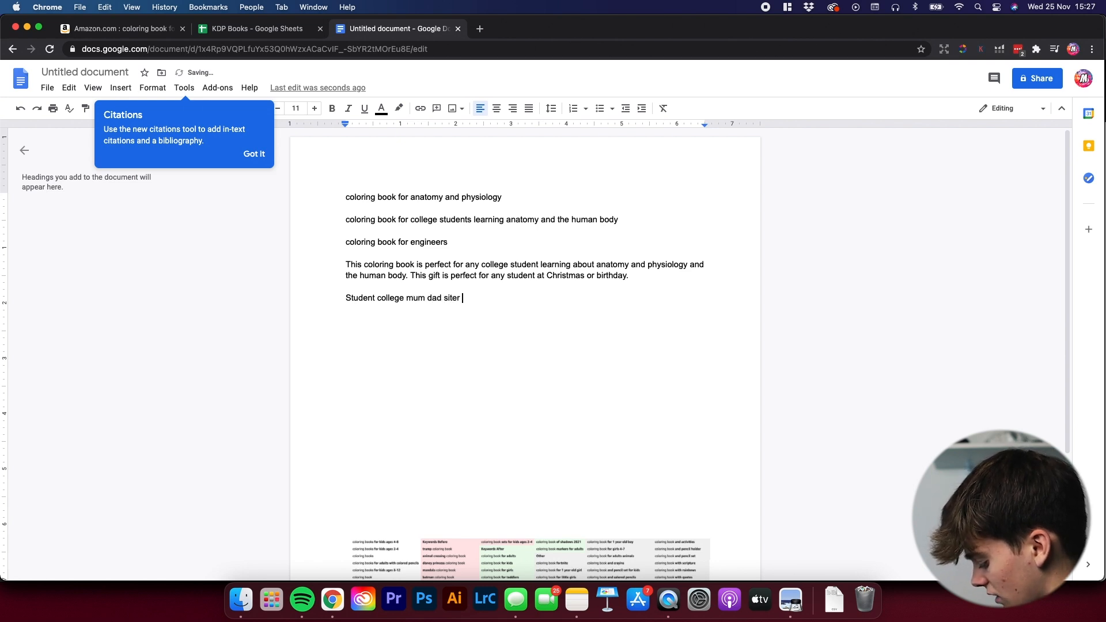
{"action": "key", "text": "BackSpace"}
{"action": "key", "text": "BackSpace"}
{"action": "key", "text": "BackSpace"}
{"action": "key", "text": "BackSpace"}
{"action": "type", "text": "ster brother"}
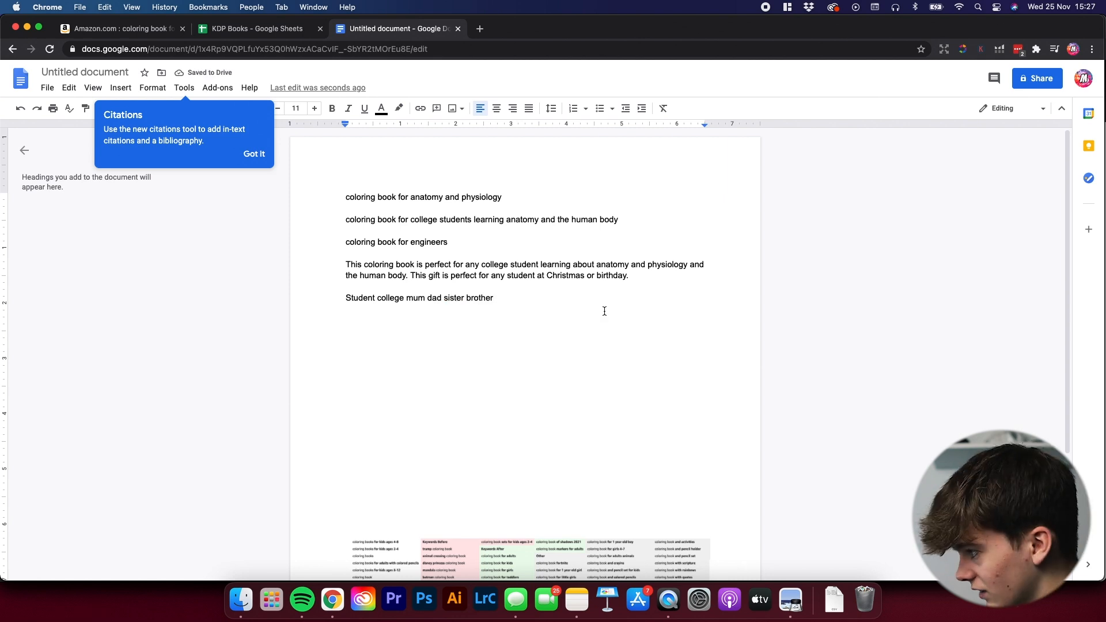
{"action": "type", "text": " - 1"}
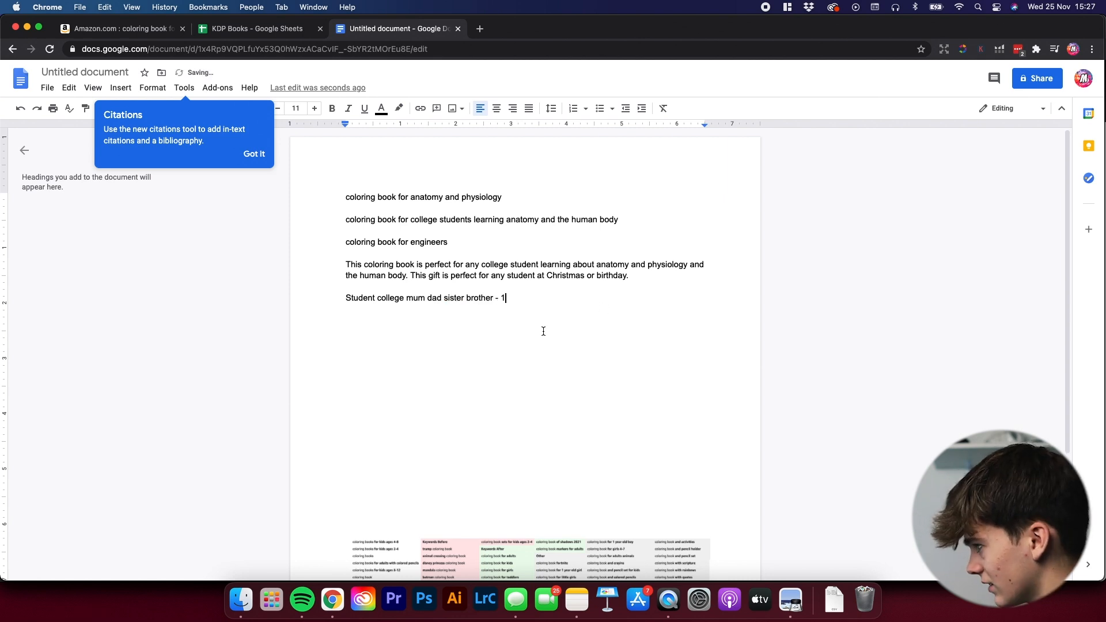
{"action": "key", "text": "Return"}
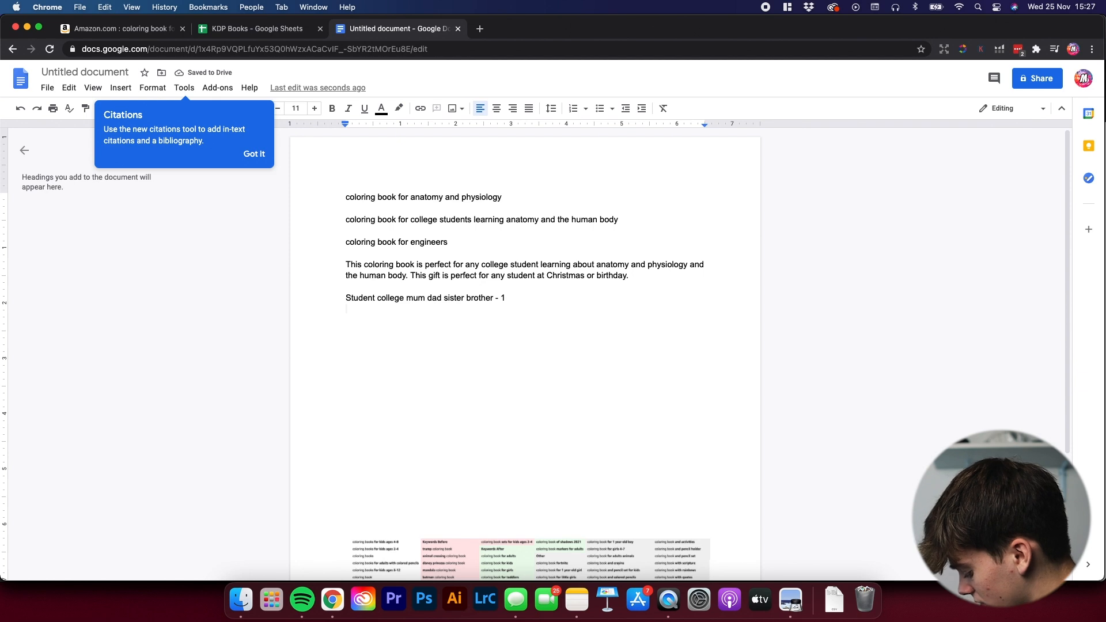
Step: Add the second and third keyword lines, "Boy girl children - 2" and "Human body anatomy physiology - 3"
{"action": "type", "text": "Boy girl "}
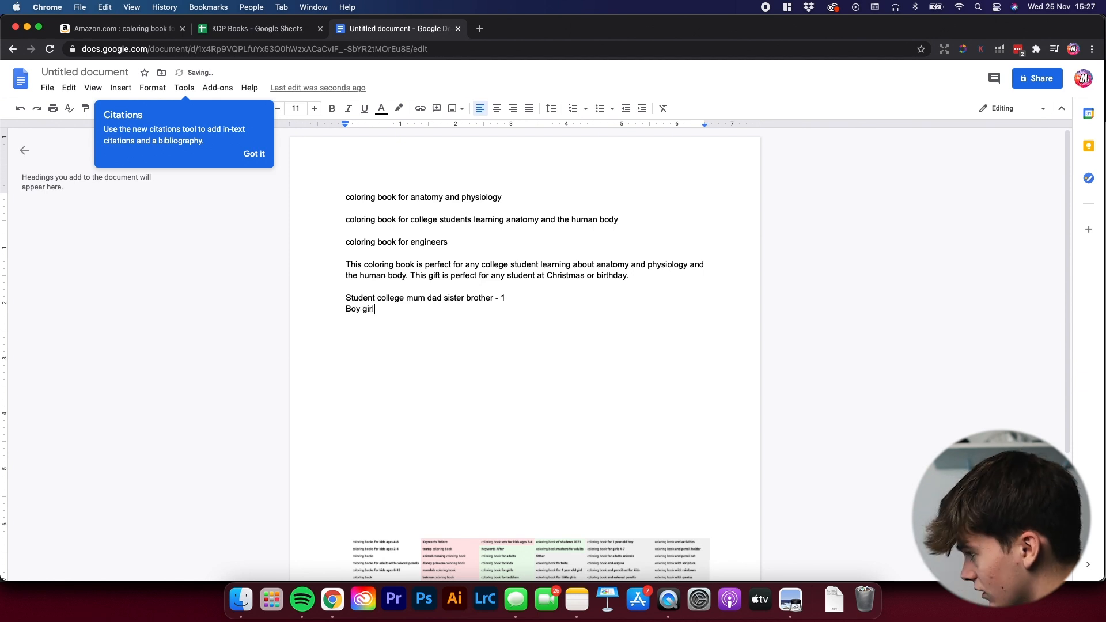
{"action": "type", "text": "children"}
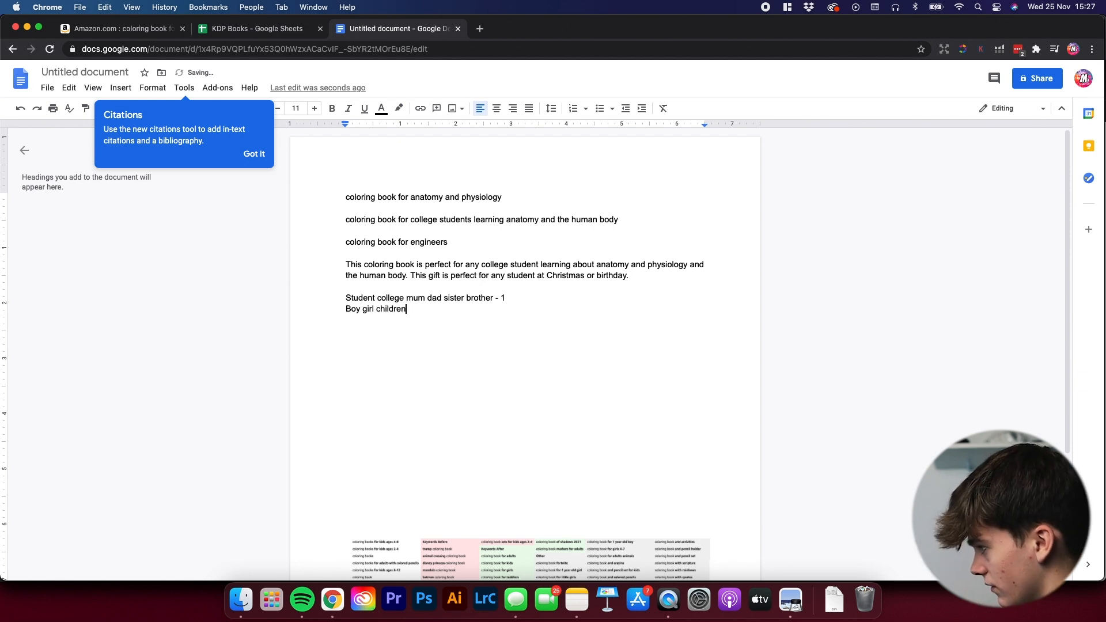
{"action": "type", "text": " - 2"}
{"action": "key", "text": "Return"}
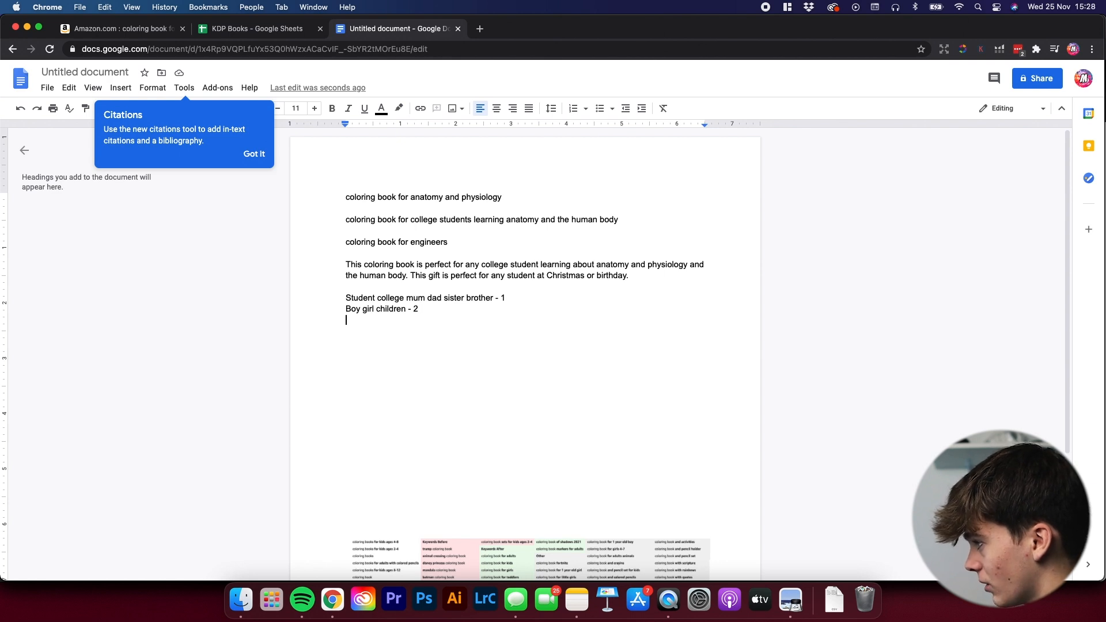
{"action": "type", "text": "Human body"}
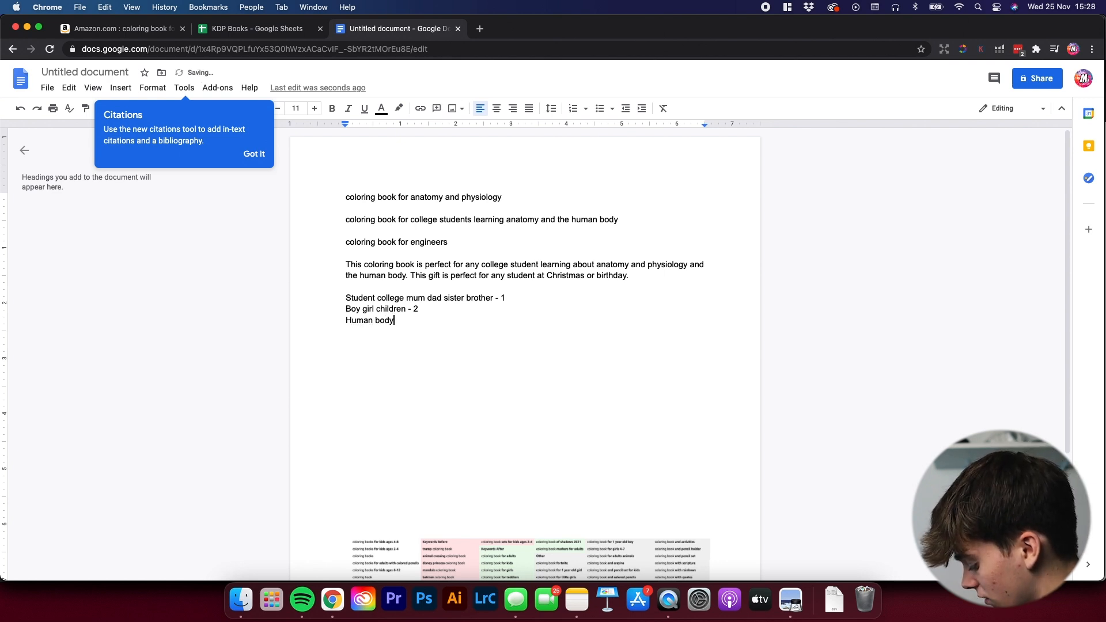
{"action": "type", "text": " anatomy physiol"}
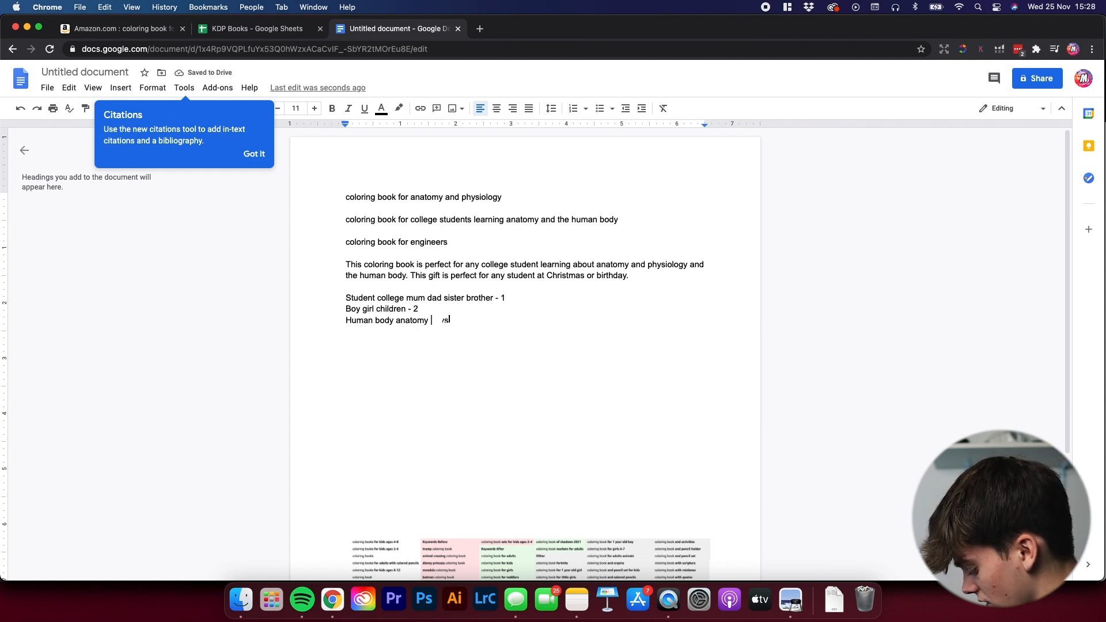
{"action": "type", "text": "ogy - 3"}
{"action": "key", "text": "Return"}
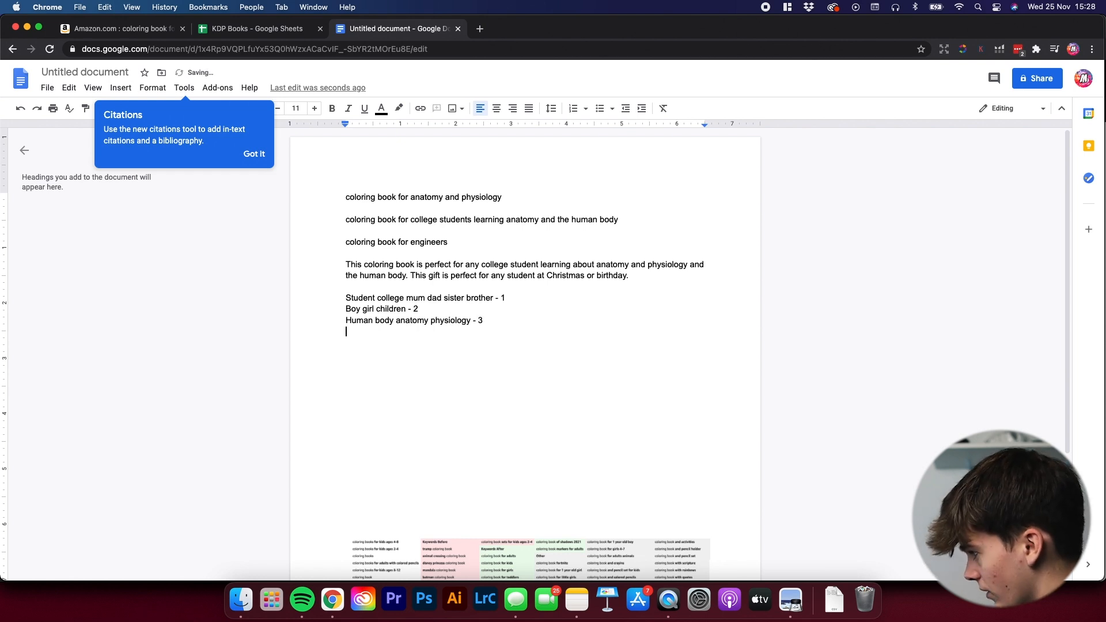
Step: Add the fourth and fifth keyword lines, "Learning school university - 4" and "Gift coloring book - 5"
{"action": "type", "text": "Learning scho"}
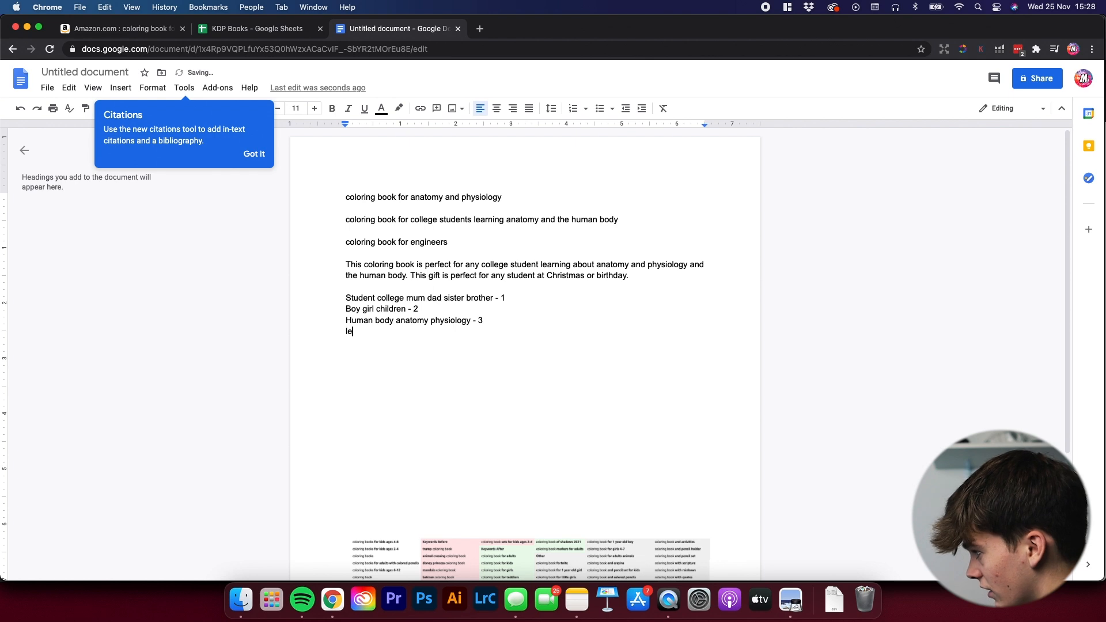
{"action": "type", "text": "ol "}
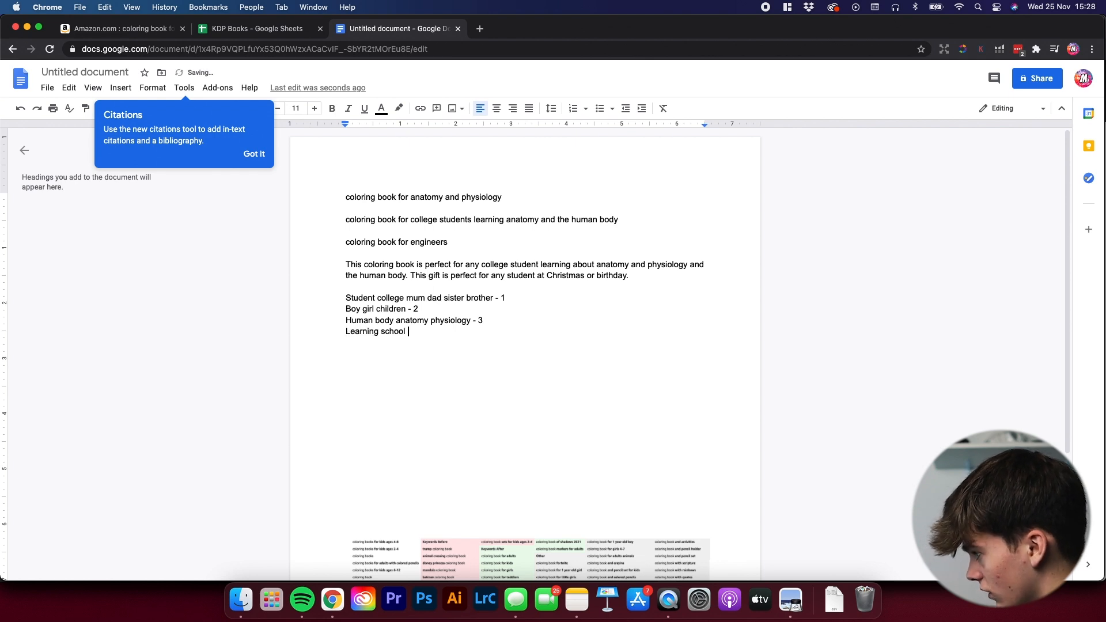
{"action": "type", "text": "university "}
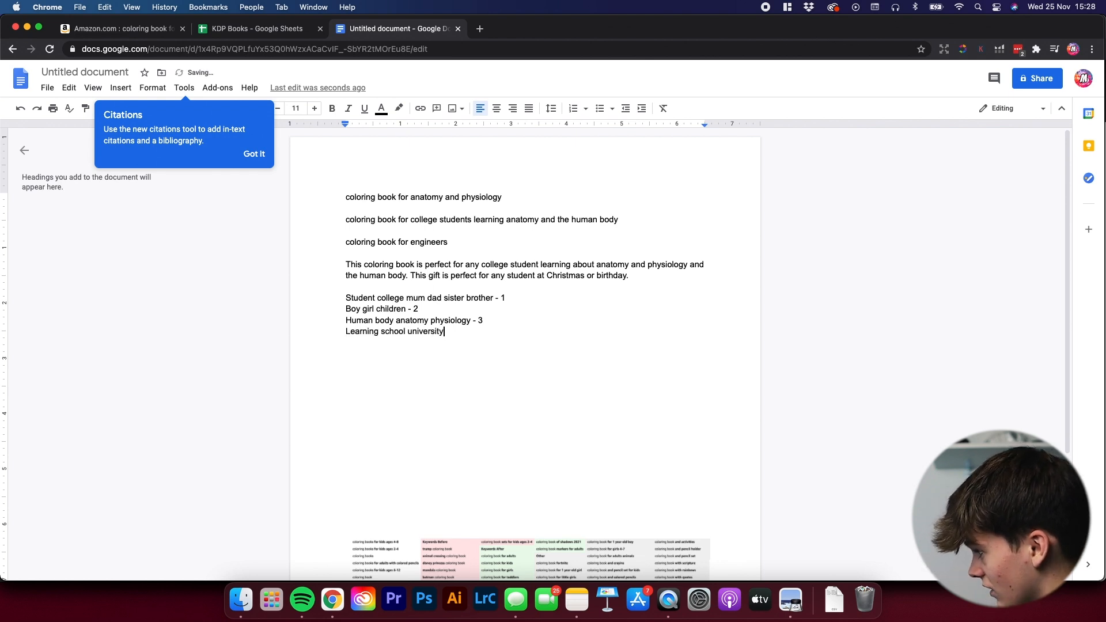
{"action": "type", "text": "- 4"}
{"action": "key", "text": "Return"}
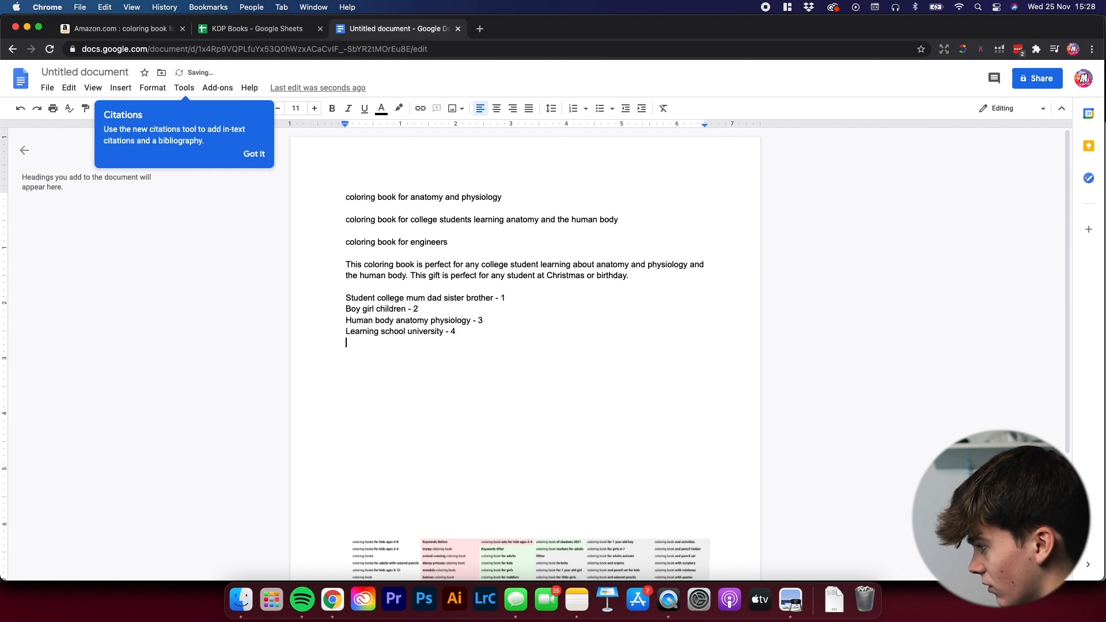
{"action": "type", "text": "gift color"}
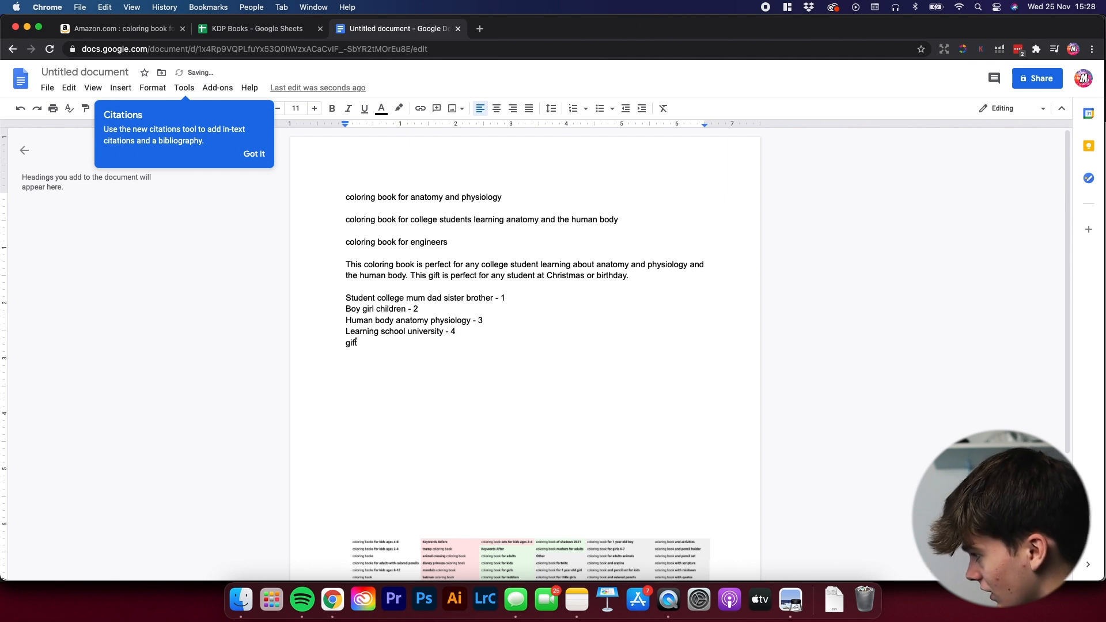
{"action": "type", "text": "ing "}
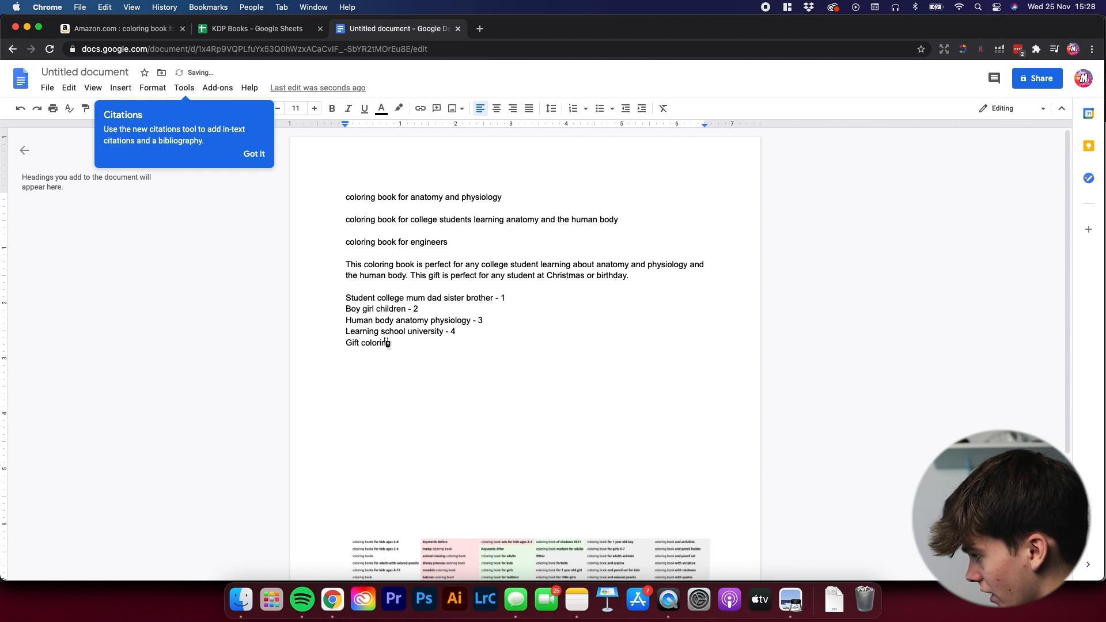
{"action": "type", "text": "book - 5"}
{"action": "key", "text": "Return"}
Step: Add the last two keyword lines, "Birthday christmas color - 6" and "Workbook notebook sketchbook - 7", checking the Amazon results for ideas
{"action": "type", "text": "Birthday ch"}
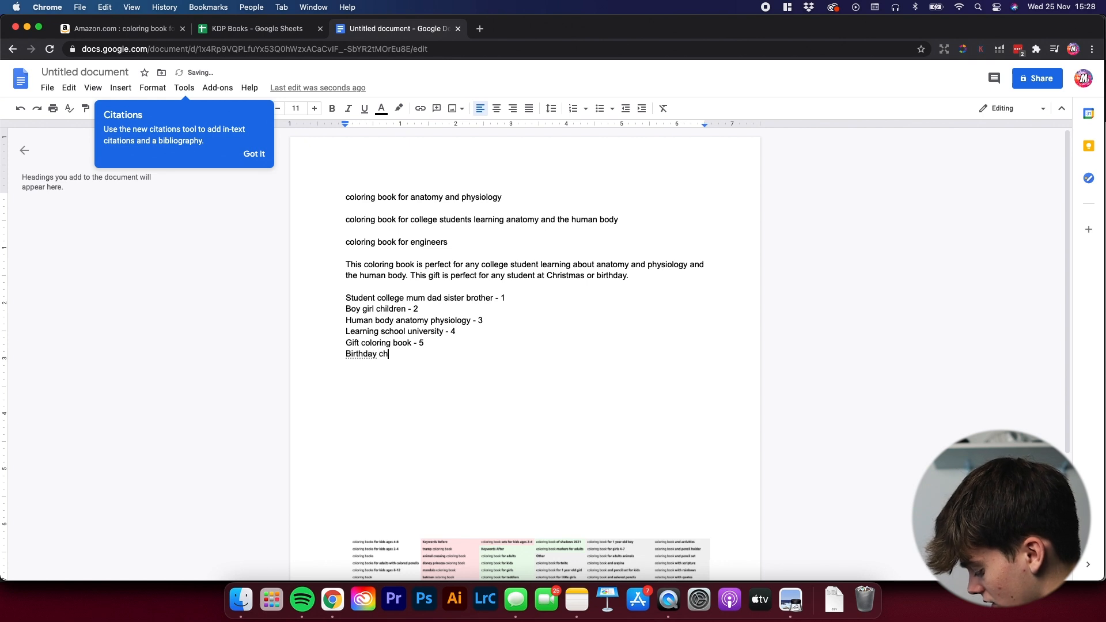
{"action": "type", "text": "ristmas color - 6"}
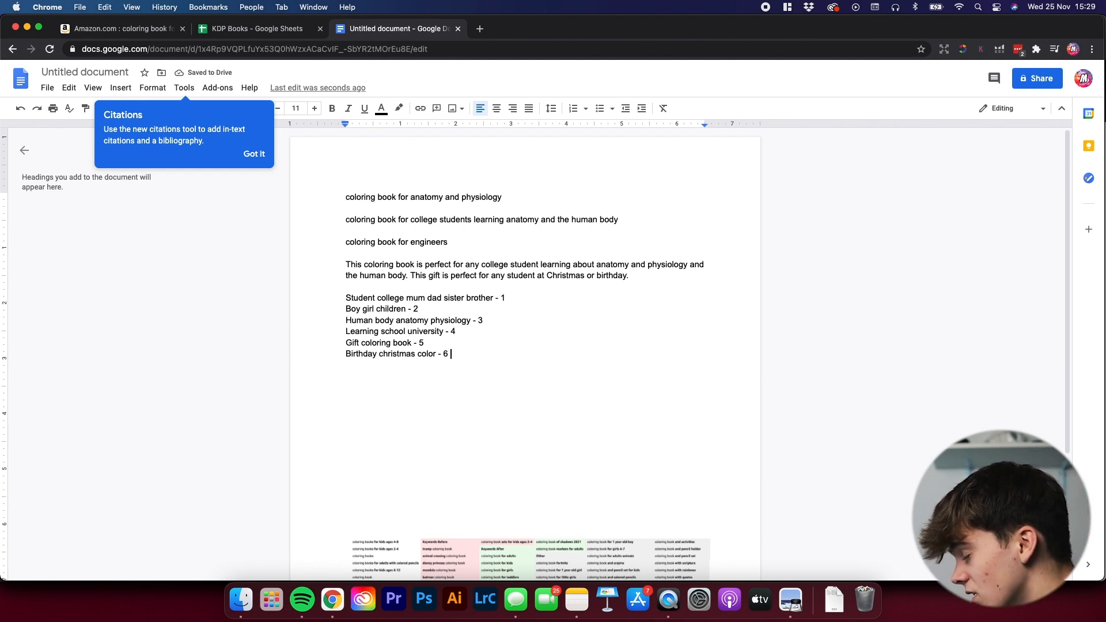
{"action": "key", "text": "Return"}
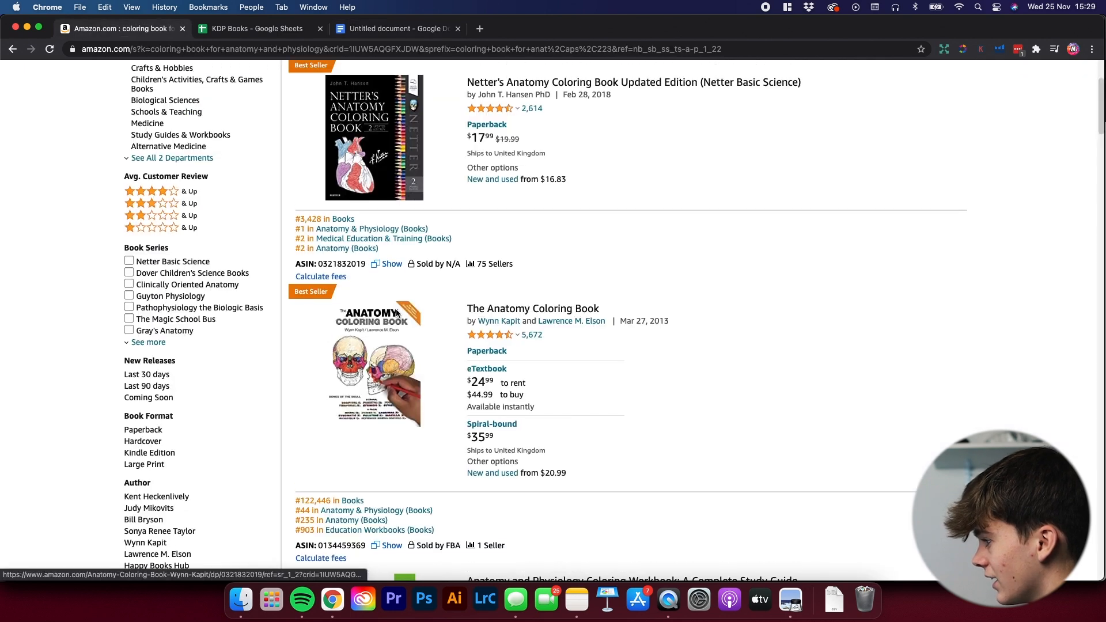
{"action": "scroll", "coordinate": [390, 331], "scroll_direction": "up", "scroll_amount": 3}
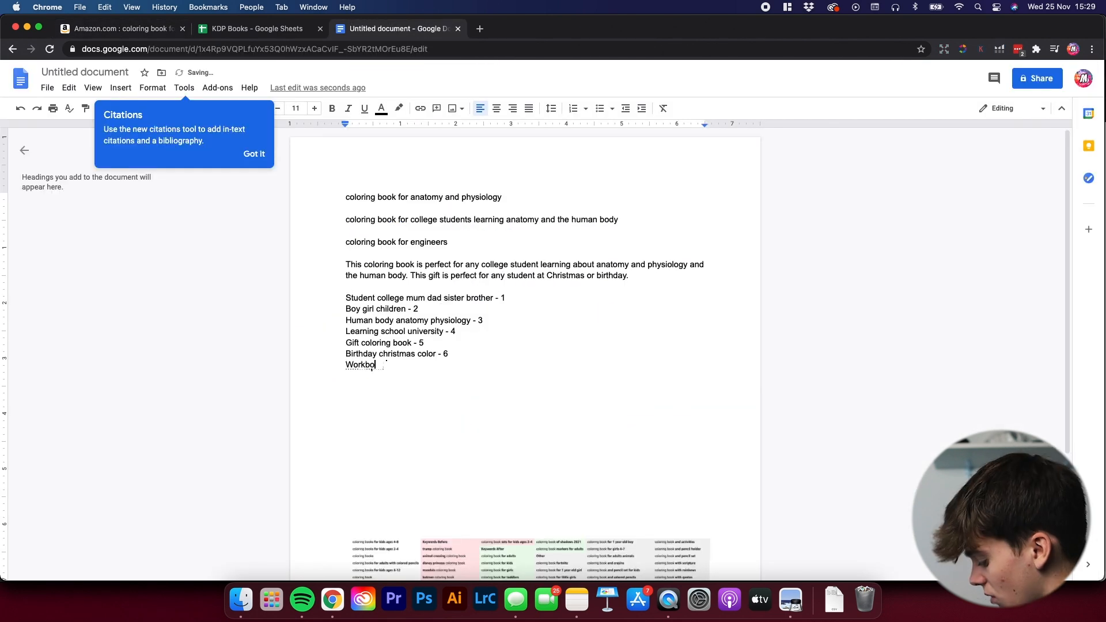
{"action": "type", "text": "book notebook sketchbook"}
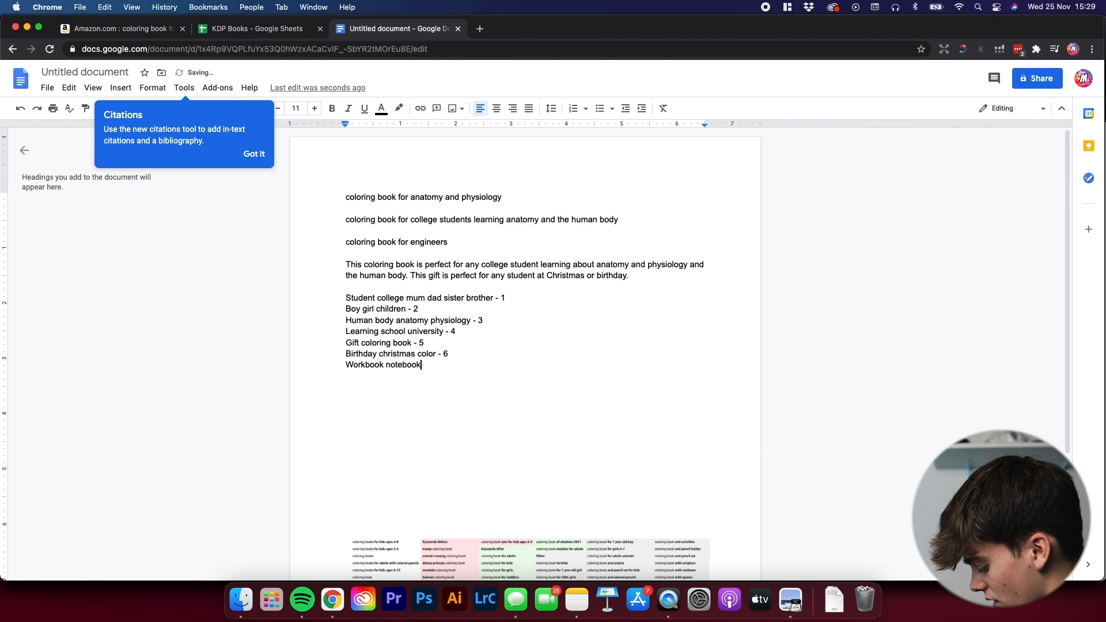
{"action": "type", "text": "- 7"}
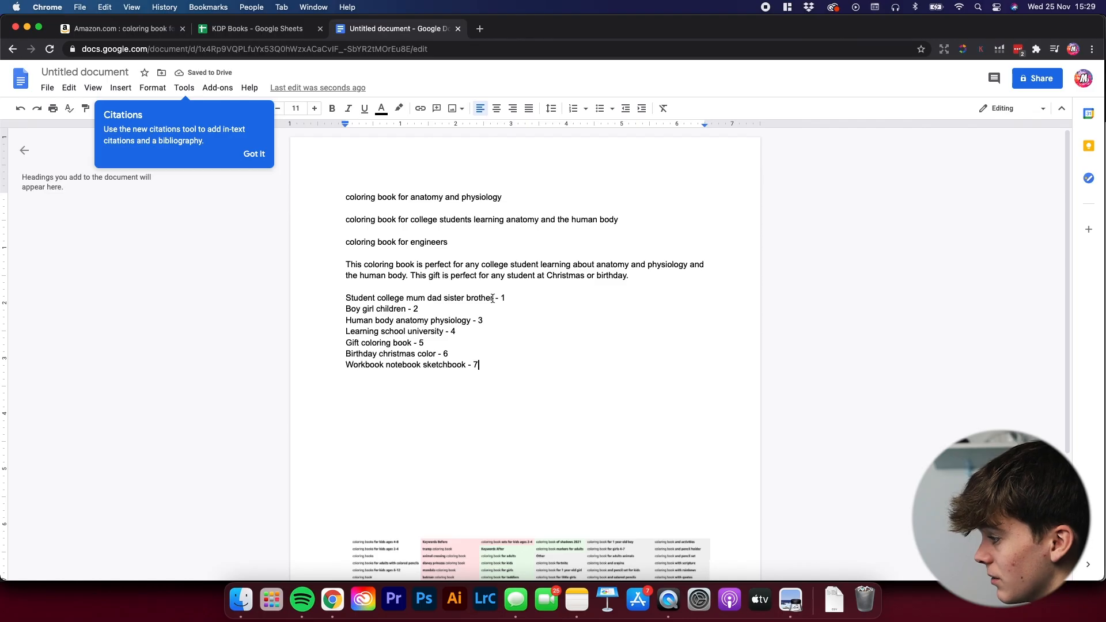
Step: Copy "Student college mum dad sister brother" from the document into the Keyword 1 cell of row 2 in the KDP Books spreadsheet
{"action": "left_click_drag", "start_coordinate": [494, 298], "coordinate": [339, 297]}
{"action": "key", "text": "super+c"}
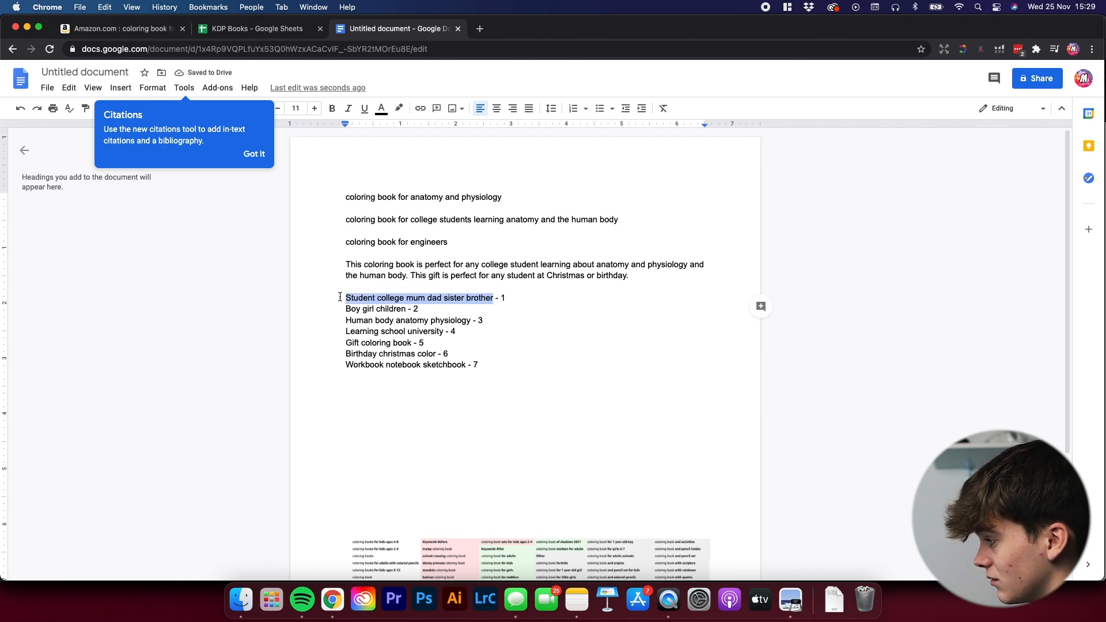
{"action": "left_click", "coordinate": [253, 29]}
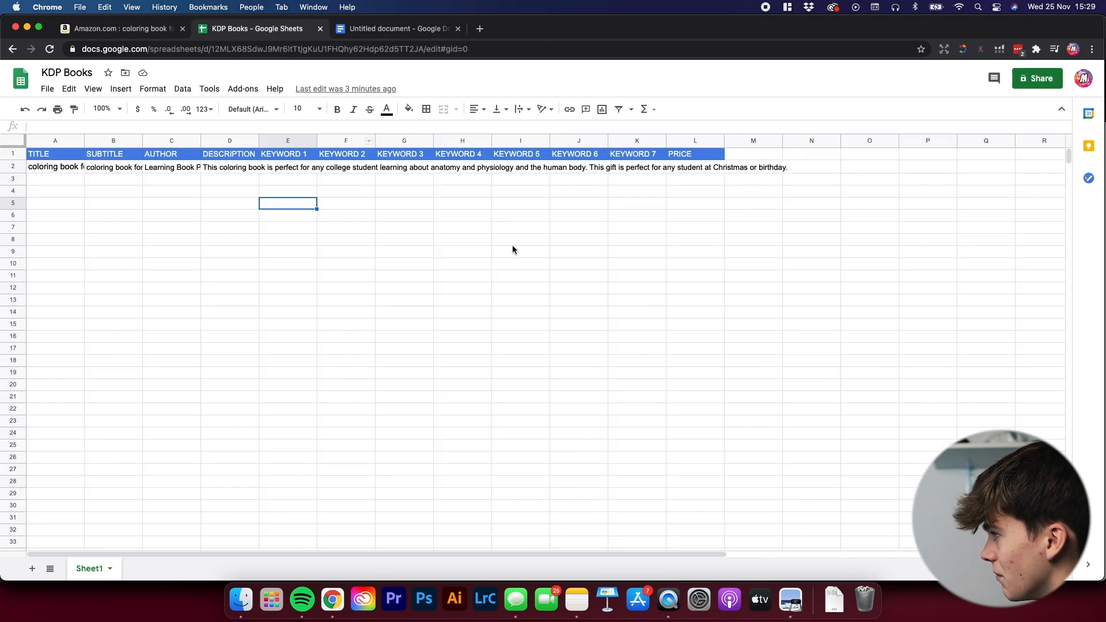
{"action": "double_click", "coordinate": [295, 166]}
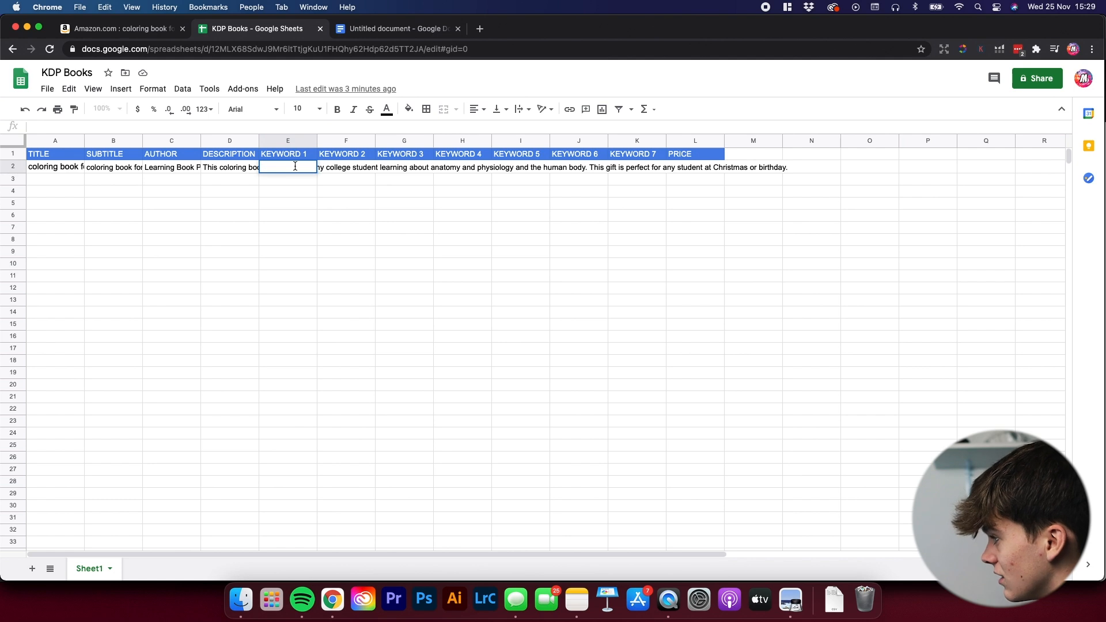
{"action": "key", "text": "super+v"}
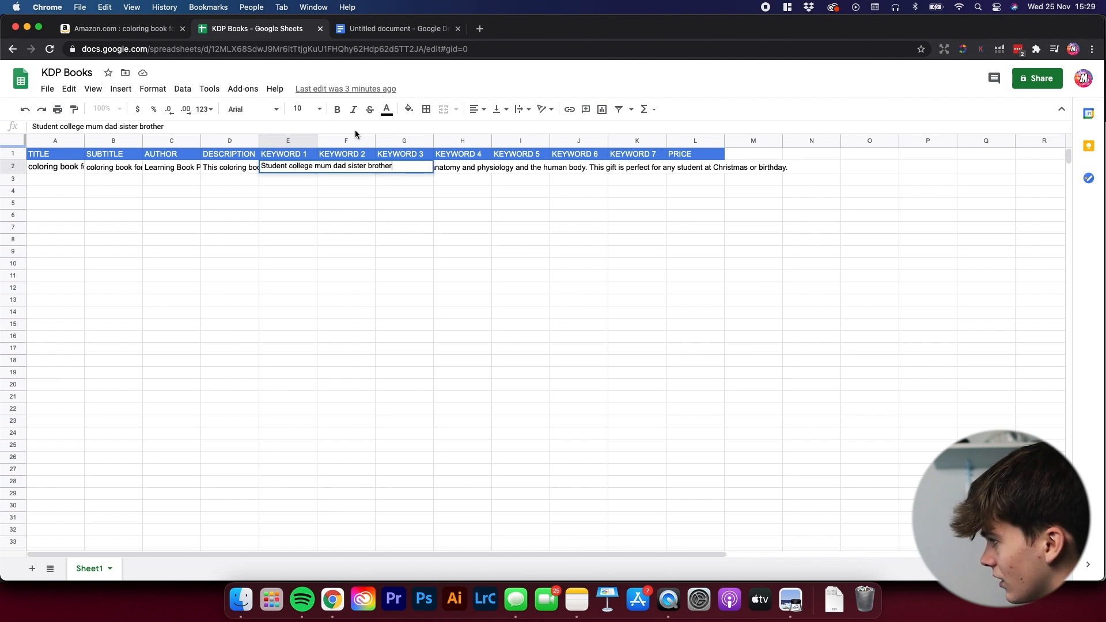
Step: Copy "Boy girl children" from the document into the Keyword 2 cell of row 2 in the spreadsheet
{"action": "left_click", "coordinate": [388, 32]}
{"action": "left_click_drag", "start_coordinate": [405, 309], "coordinate": [346, 309]}
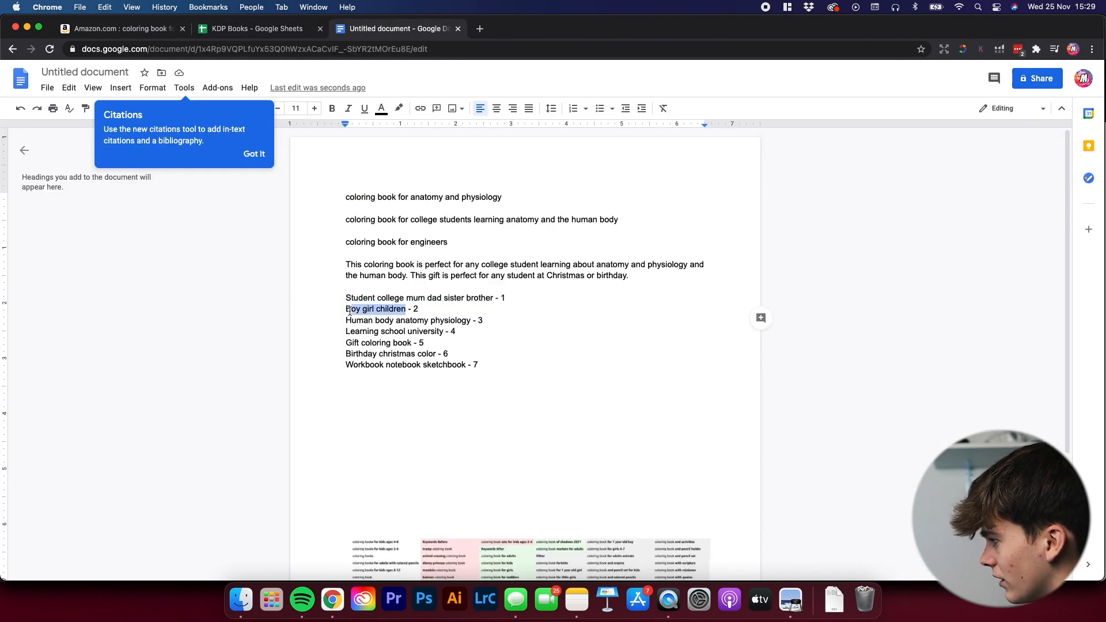
{"action": "key", "text": "super+c"}
{"action": "left_click", "coordinate": [311, 30]}
{"action": "double_click", "coordinate": [346, 167]}
{"action": "key", "text": "super+v"}
Step: Copy "Human body anatomy physiology" from the document into the Keyword 3 cell of row 2 in the spreadsheet
{"action": "left_click", "coordinate": [397, 28]}
{"action": "left_click_drag", "start_coordinate": [474, 320], "coordinate": [340, 321]}
{"action": "key", "text": "super+c"}
{"action": "key", "text": "ctrl+shift+Tab"}
{"action": "double_click", "coordinate": [403, 165]}
{"action": "key", "text": "super+v"}
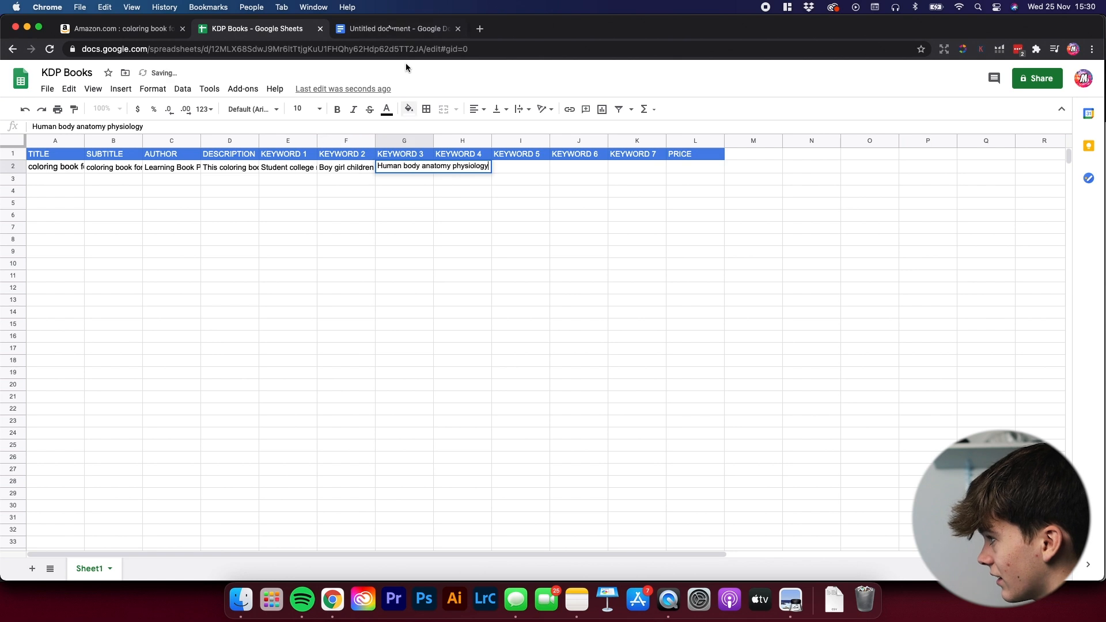
Step: Fill the Keyword 4 to 7 cells of row 2 with "Learning school university", "Gift coloring book", "Birthday christmas color" and "Workbook notebook sketchbook"
{"action": "left_click", "coordinate": [398, 29]}
{"action": "left_click_drag", "start_coordinate": [436, 354], "coordinate": [346, 355]}
{"action": "left_click_drag", "start_coordinate": [466, 365], "coordinate": [340, 369]}
{"action": "key", "text": "super+c"}
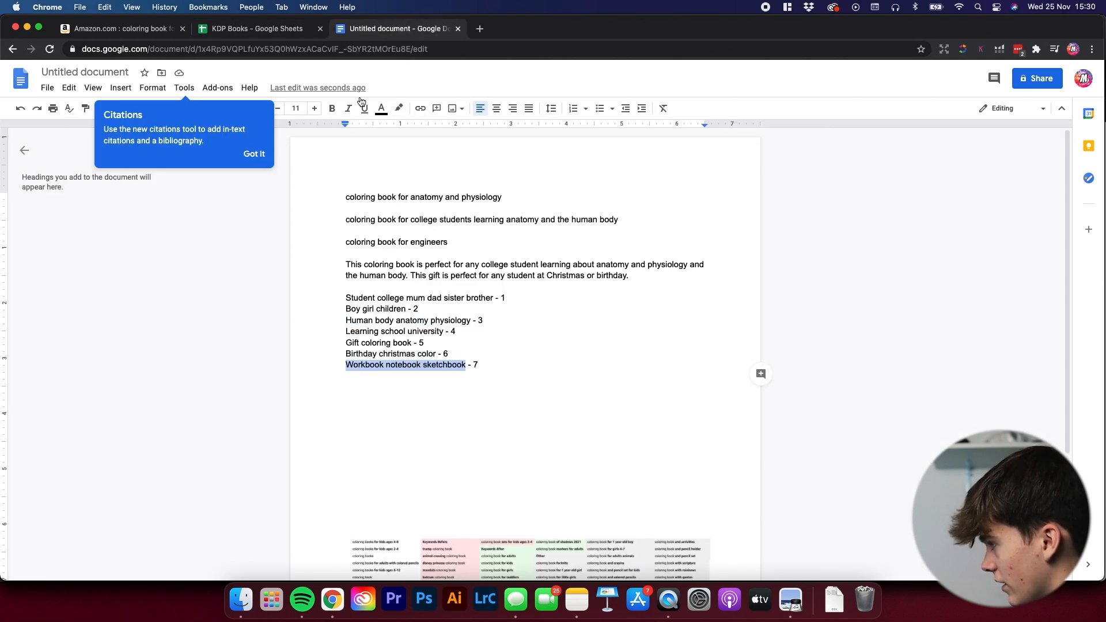
{"action": "left_click", "coordinate": [271, 28]}
{"action": "left_click", "coordinate": [634, 167]}
{"action": "key", "text": "super+v"}
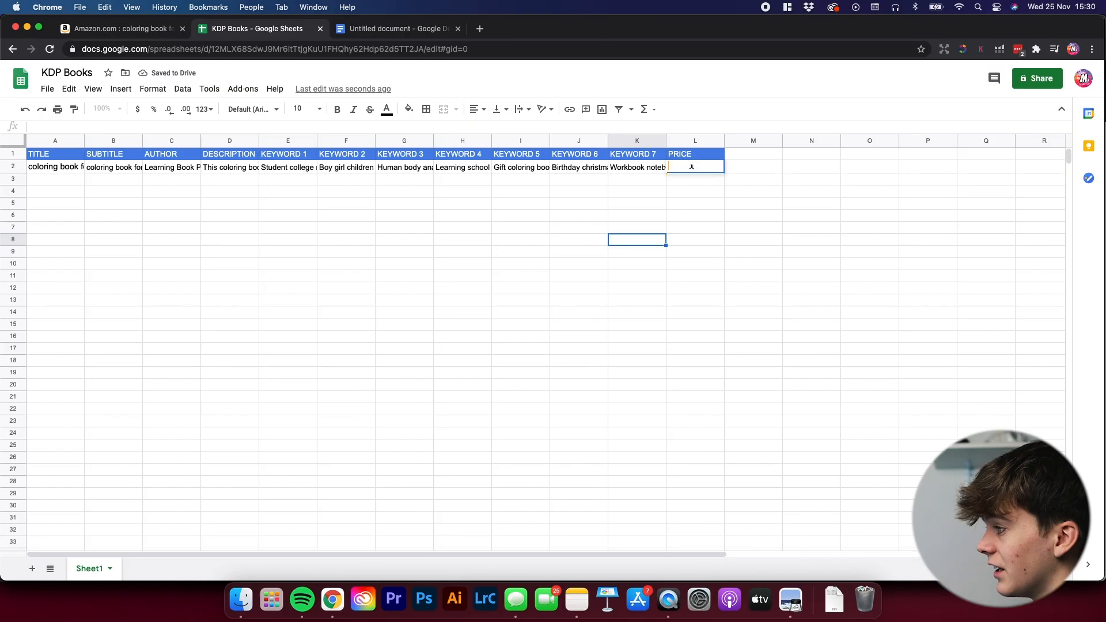
Step: Enter $6.99 as the book's price in row 2
{"action": "left_click", "coordinate": [691, 165]}
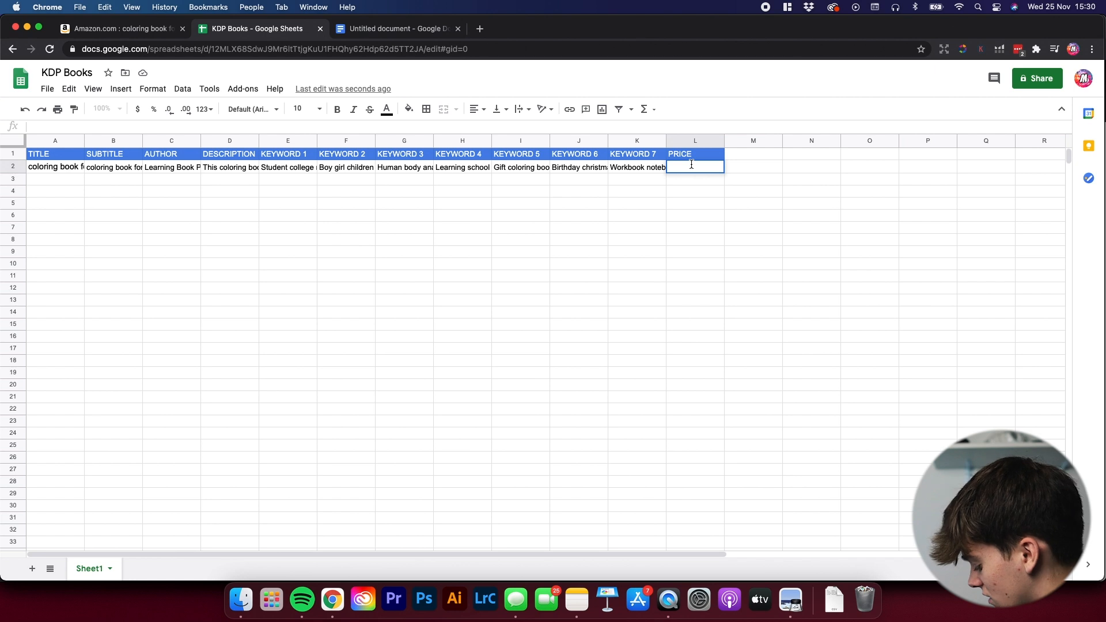
{"action": "type", "text": "$6.99"}
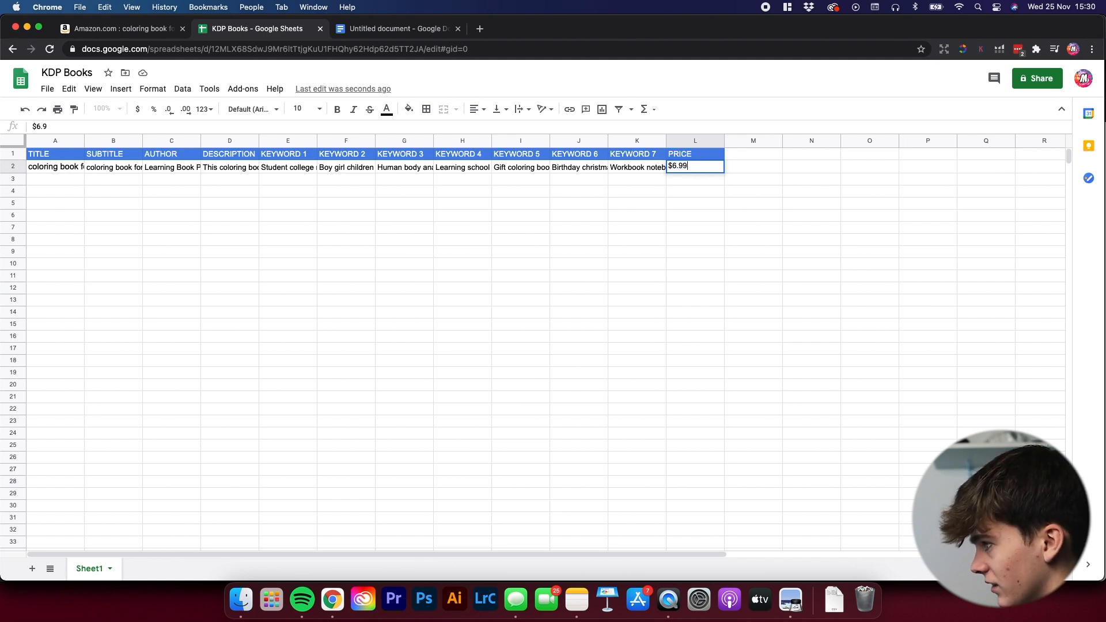
{"action": "left_click", "coordinate": [679, 226]}
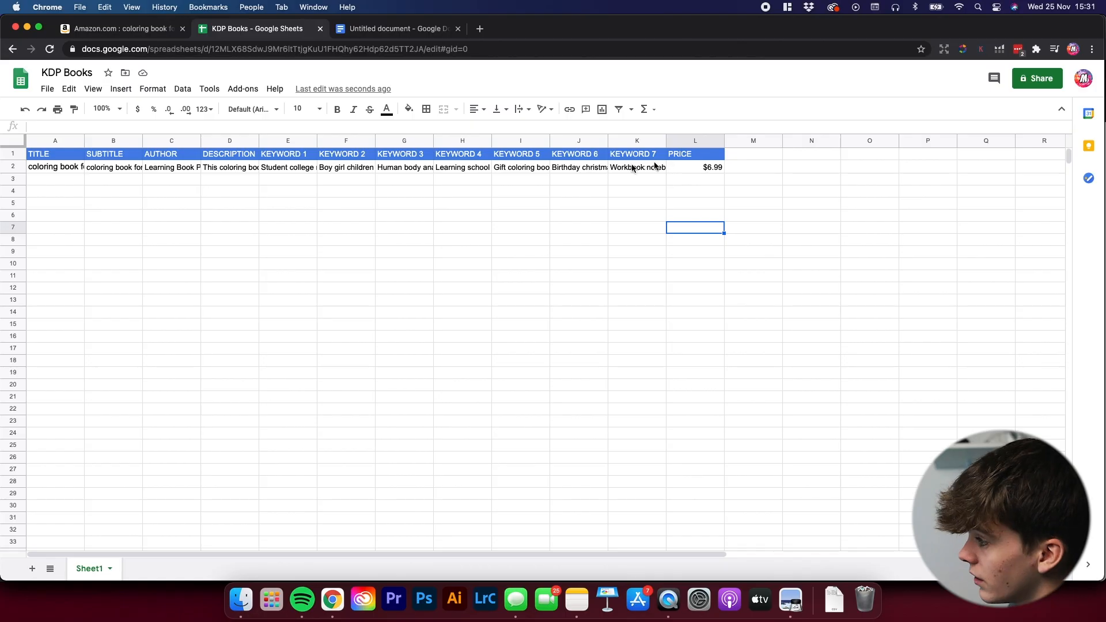
Step: Reuse the Keyword 5 text "Gift coloring book" for the next book by copying it into row 3 of the same column
{"action": "left_click", "coordinate": [606, 172]}
{"action": "left_click", "coordinate": [524, 169]}
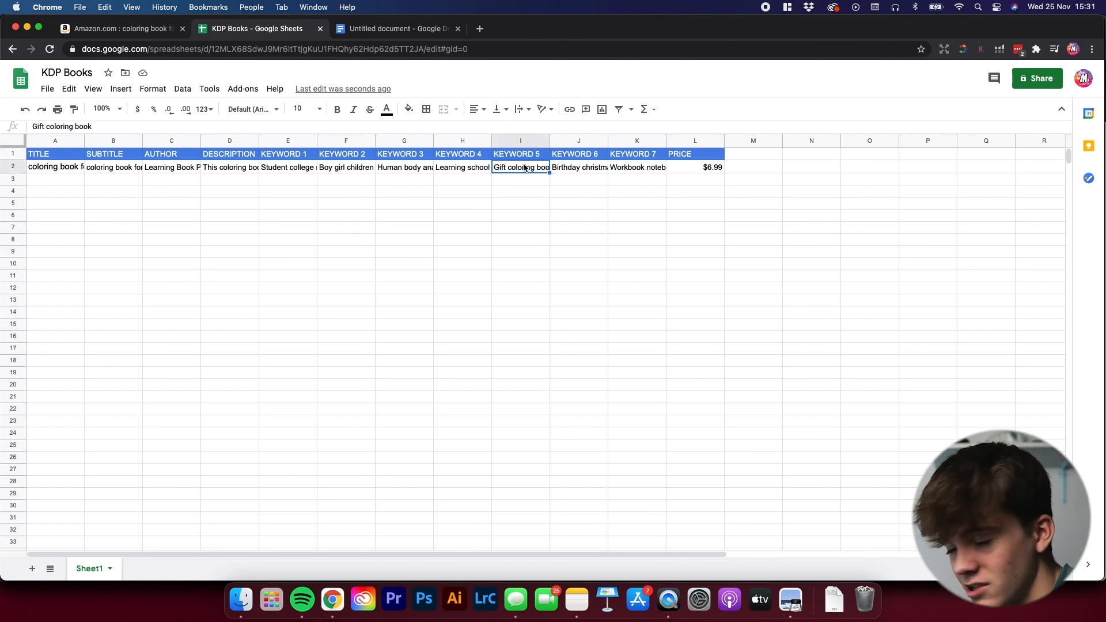
{"action": "double_click", "coordinate": [523, 167]}
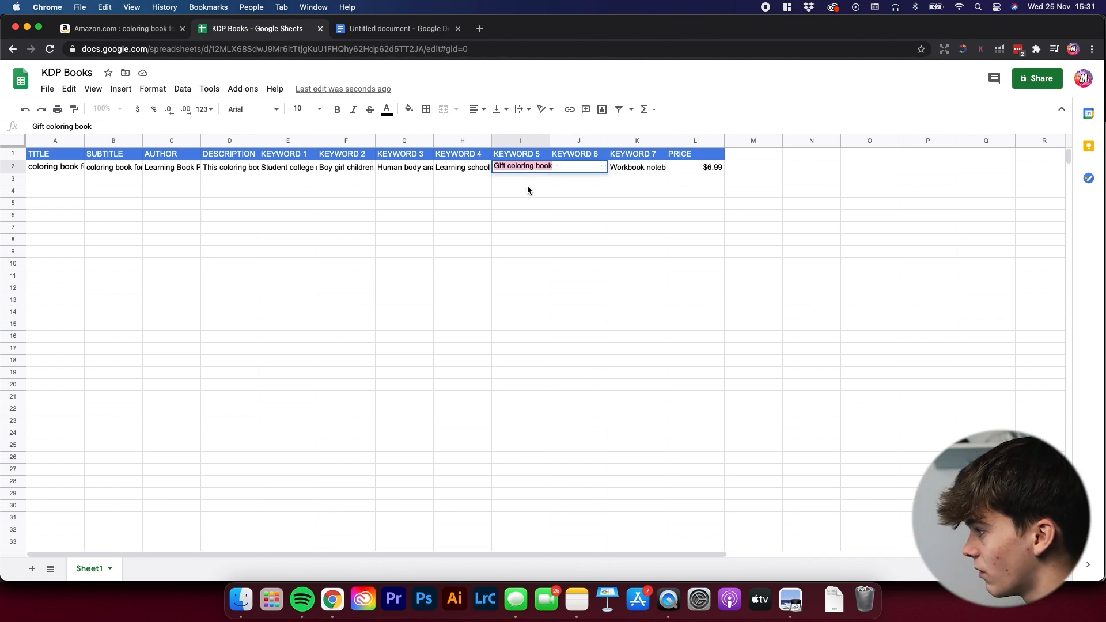
{"action": "key", "text": "super+c"}
{"action": "left_click", "coordinate": [523, 178]}
{"action": "key", "text": "super+v"}
{"action": "left_click", "coordinate": [526, 193]}
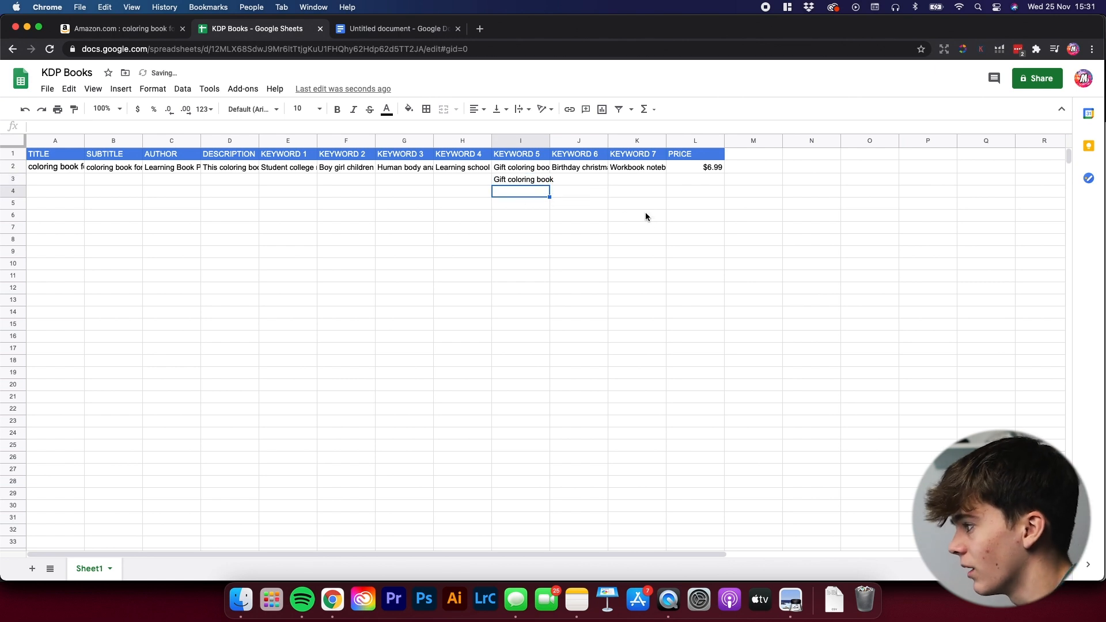
Step: Copy the Keyword 3 text "Human body anatomy physiology" from row 2 into row 3 of the same column
{"action": "double_click", "coordinate": [389, 169]}
{"action": "key", "text": "super+a"}
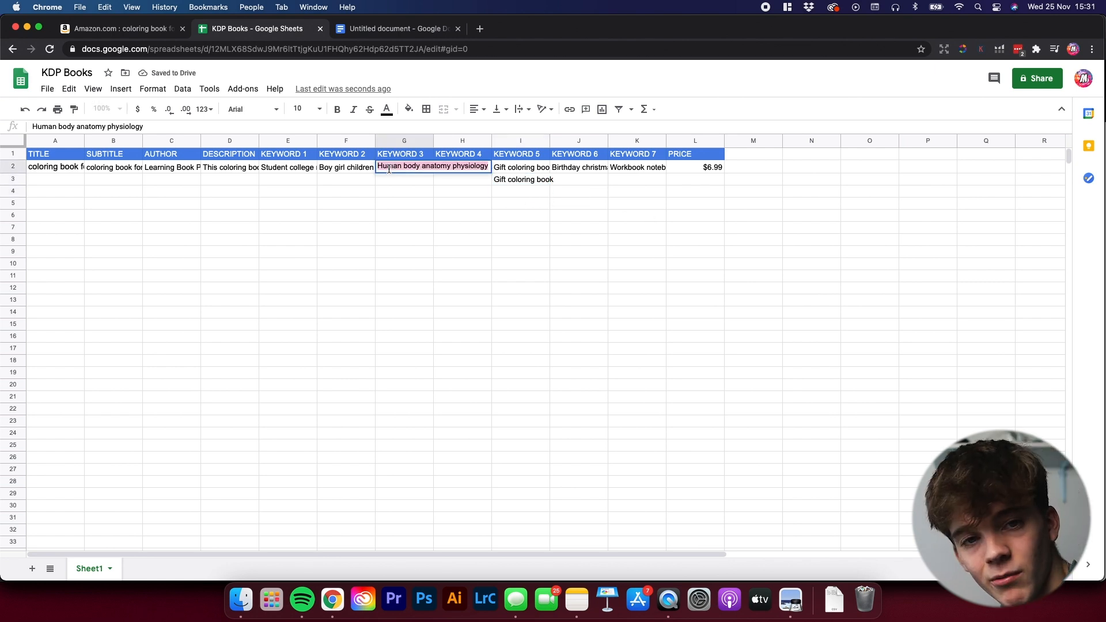
{"action": "key", "text": "super+c"}
{"action": "left_click", "coordinate": [400, 179]}
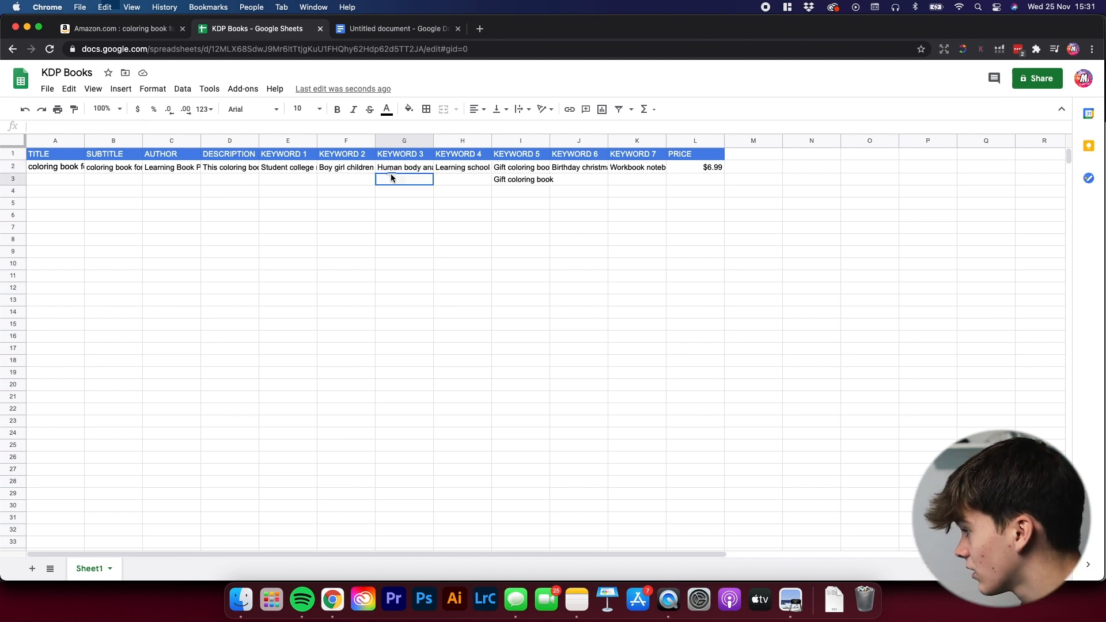
{"action": "key", "text": "super+v"}
{"action": "left_click", "coordinate": [409, 216]}
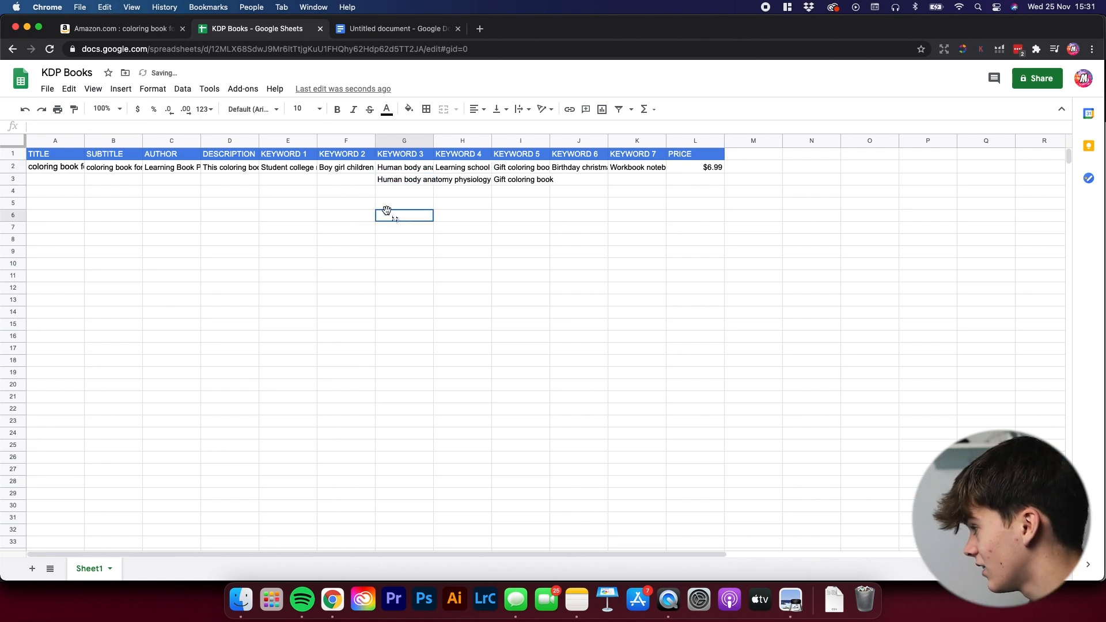
Step: Copy the author "Learning Book Press" from row 2 into the Author cell of row 3
{"action": "double_click", "coordinate": [467, 181]}
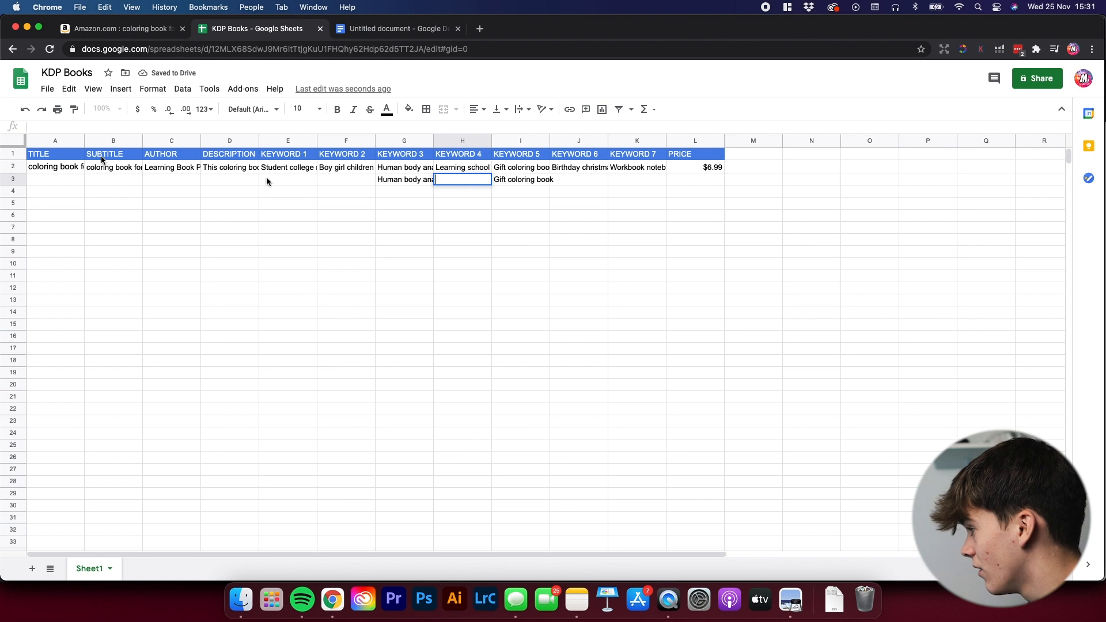
{"action": "double_click", "coordinate": [62, 168]}
{"action": "double_click", "coordinate": [157, 167]}
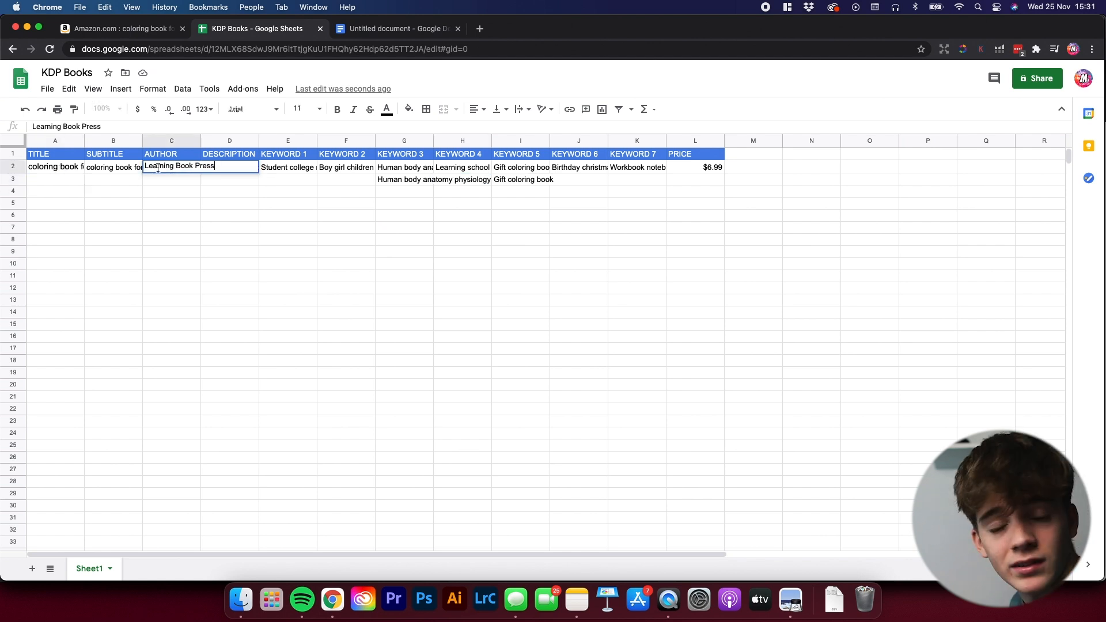
{"action": "key", "text": "super+a"}
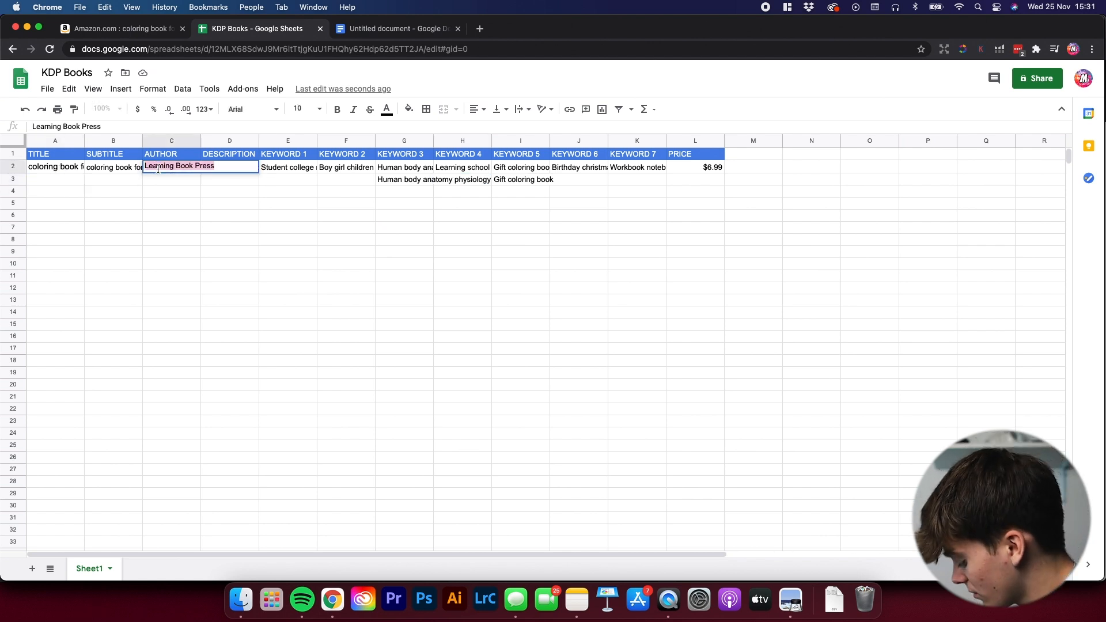
{"action": "left_click", "coordinate": [154, 179]}
{"action": "key", "text": "super+v"}
{"action": "left_click", "coordinate": [222, 207]}
{"action": "left_click", "coordinate": [189, 226]}
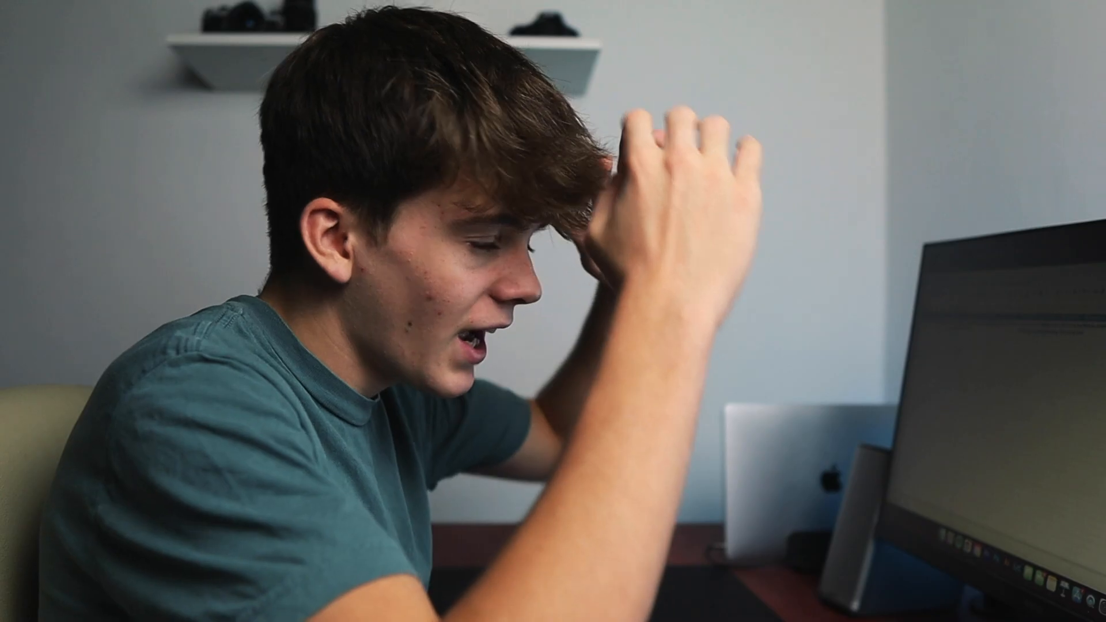